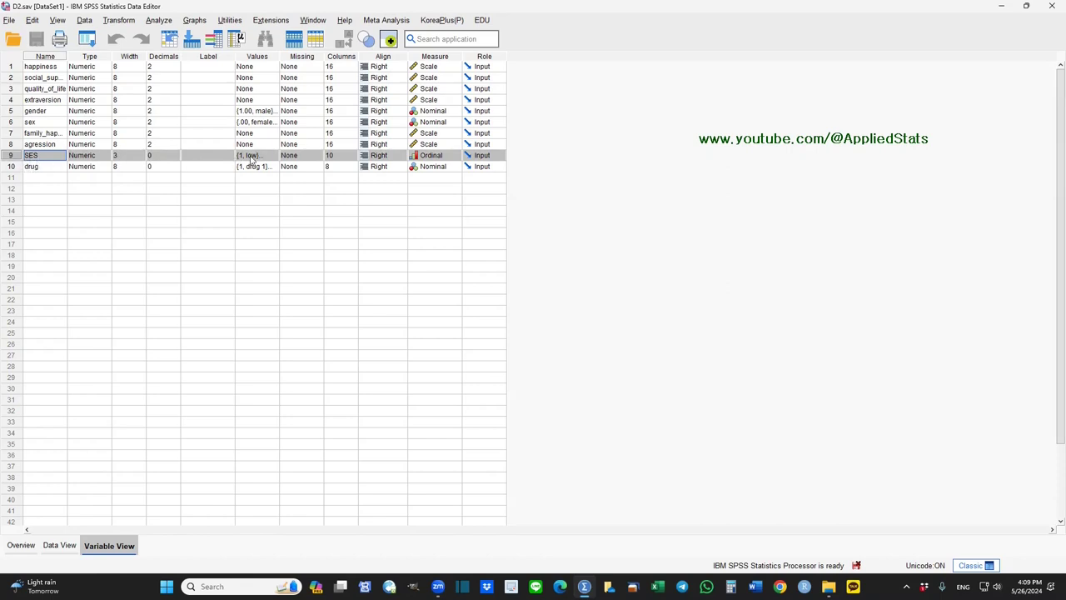
# Check the value labels defined for the SES variable, leaving them as they are.
pyautogui.click(275, 156)
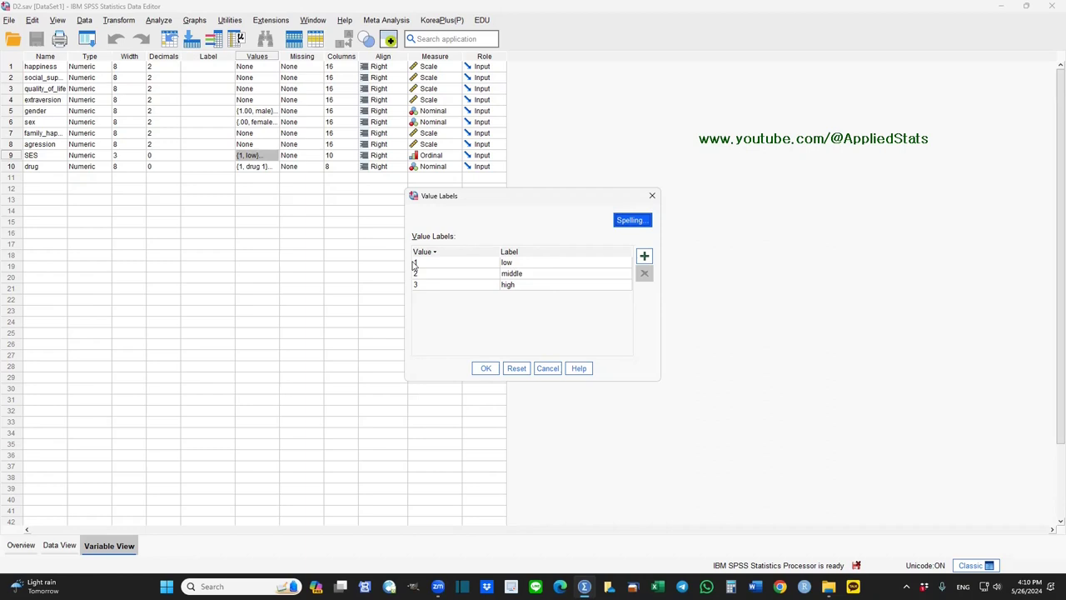
pyautogui.click(652, 196)
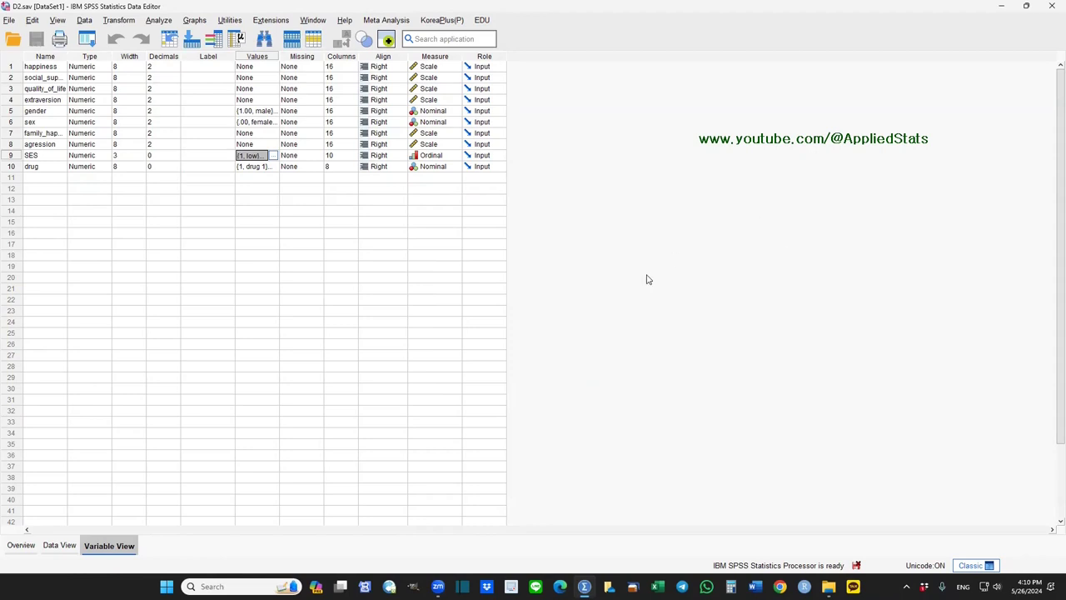
# Start a simple scatter plot from the Scatter/Dot gallery in Chart Builder.
pyautogui.click(194, 22)
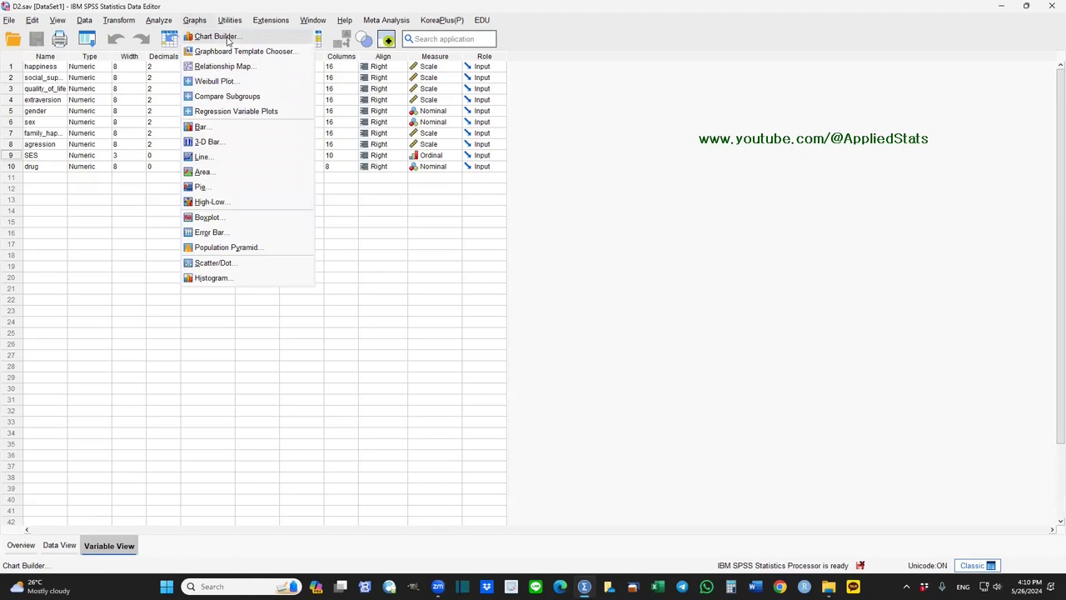
pyautogui.click(223, 36)
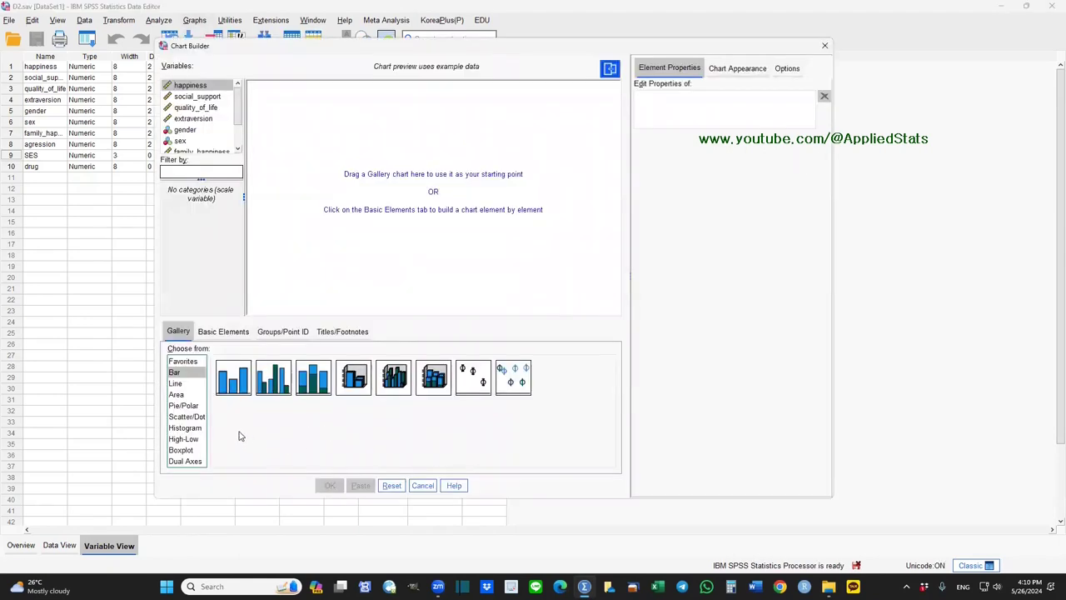
pyautogui.click(188, 417)
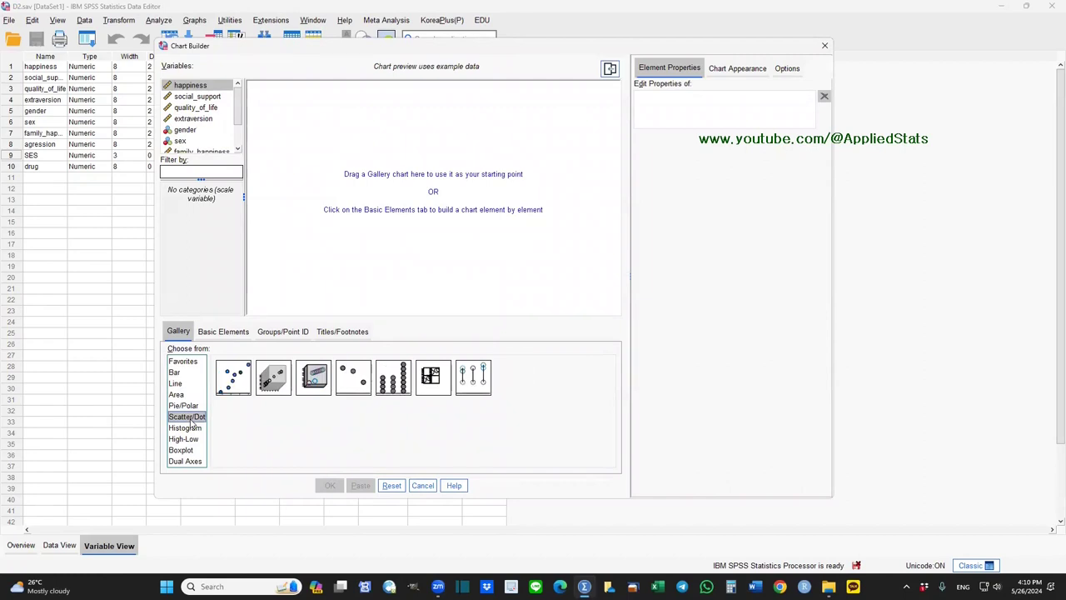
pyautogui.moveTo(234, 385); pyautogui.dragTo(459, 193)
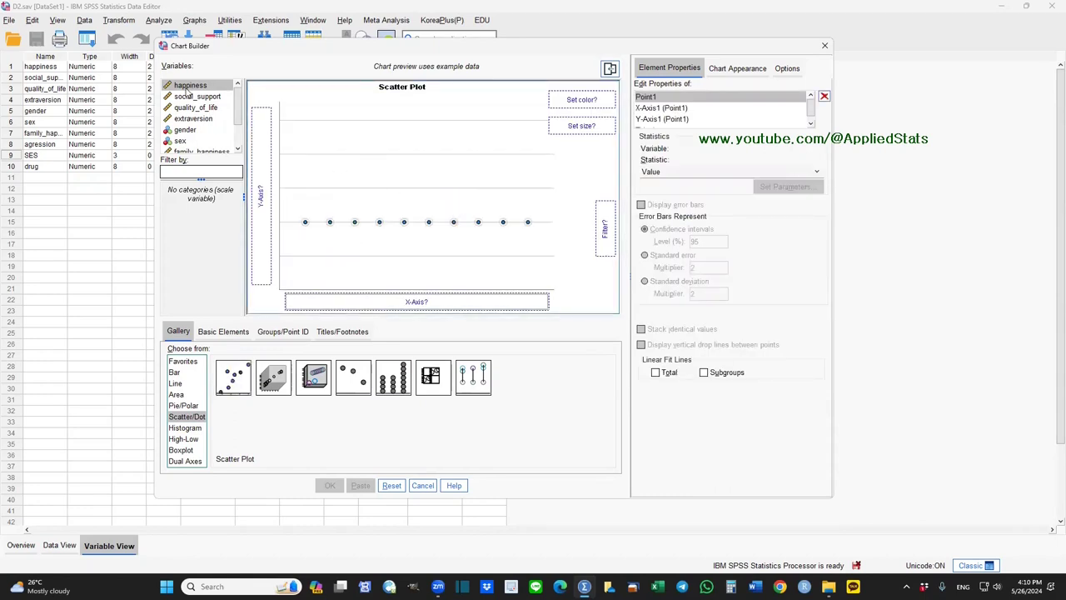
# Assign happiness to the Y-axis, extraversion to the X-axis and SES to the point color, and generate the scatter plot.
pyautogui.moveTo(265, 48); pyautogui.dragTo(272, 32)
pyautogui.moveTo(199, 69); pyautogui.dragTo(263, 159)
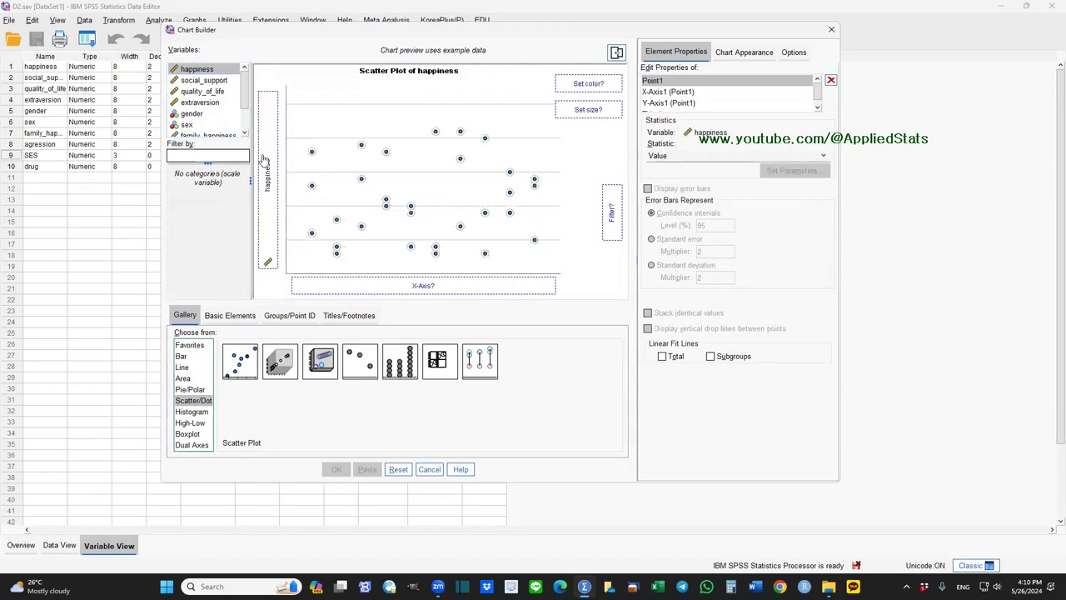
pyautogui.moveTo(200, 102); pyautogui.dragTo(422, 289)
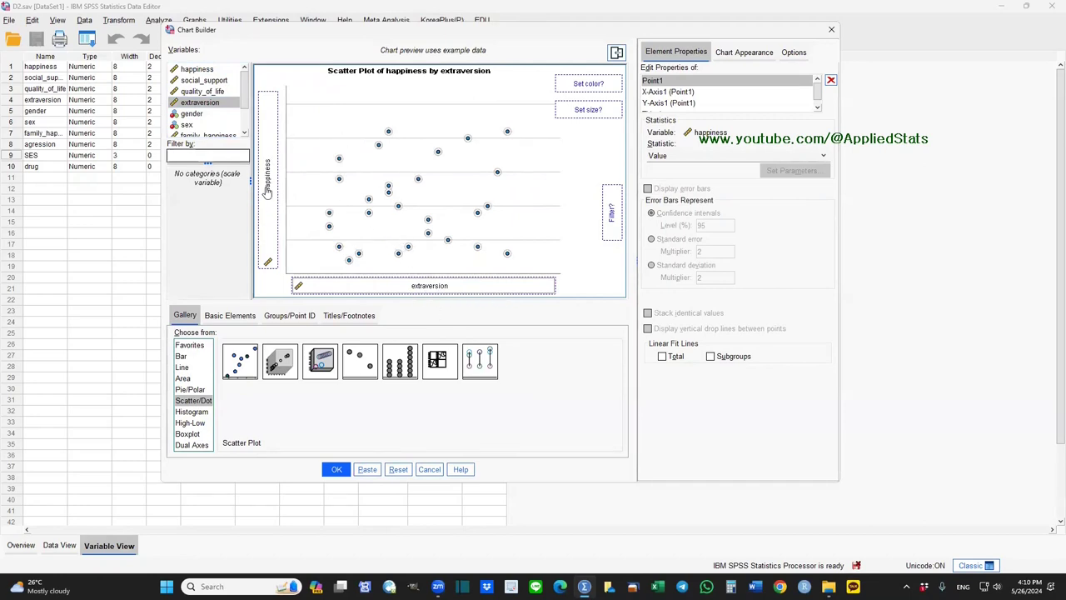
pyautogui.scroll(-3, 244, 83)
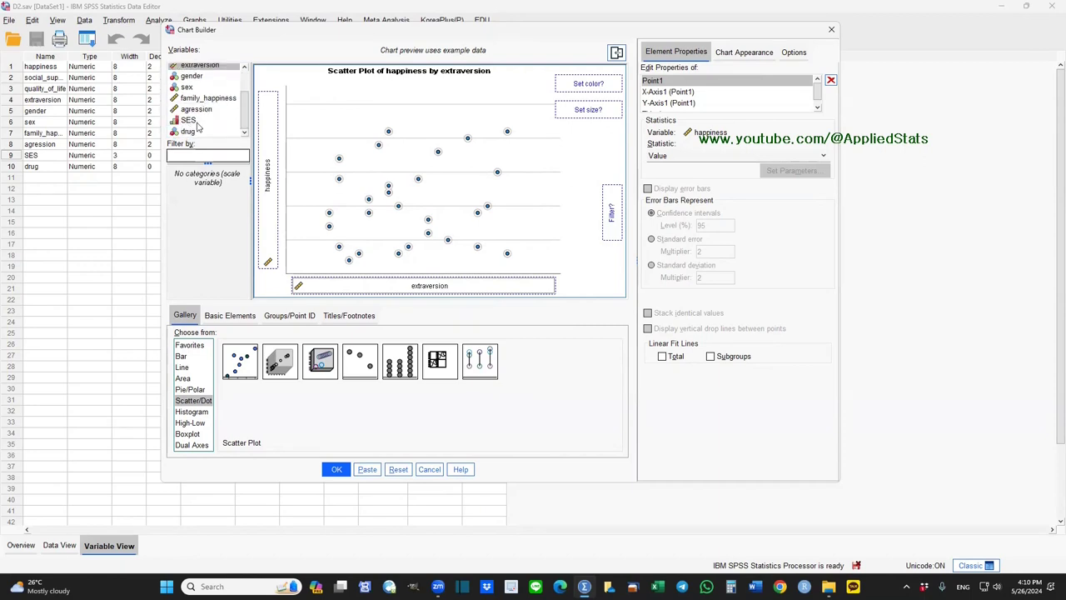
pyautogui.moveTo(183, 123); pyautogui.dragTo(595, 83)
pyautogui.click(337, 469)
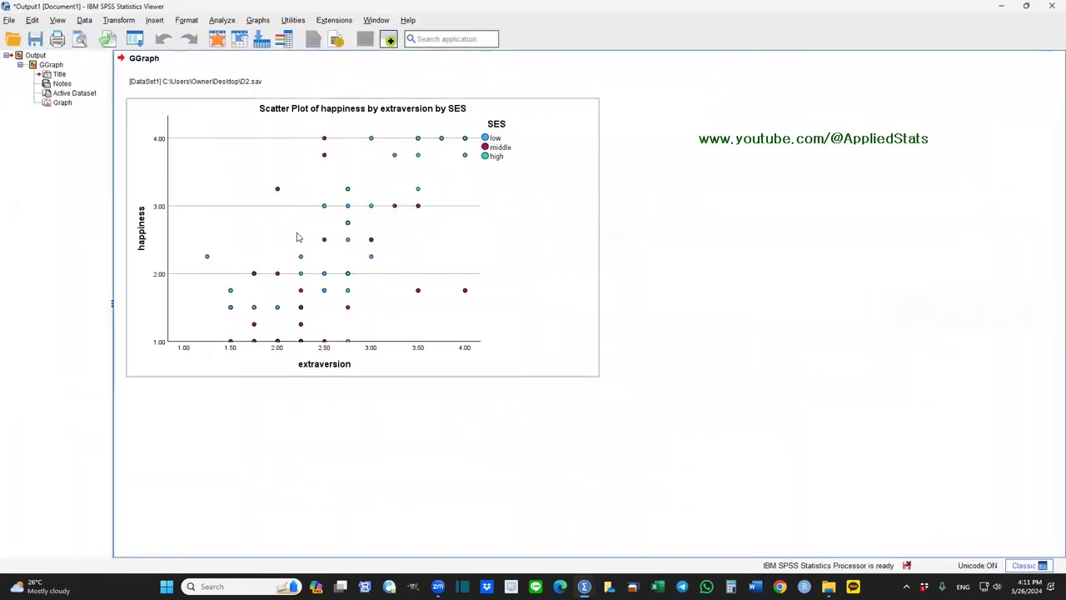
# Add linear fit lines for the SES subgroups to the happiness by extraversion scatter plot and finish editing the chart.
pyautogui.doubleClick(349, 213)
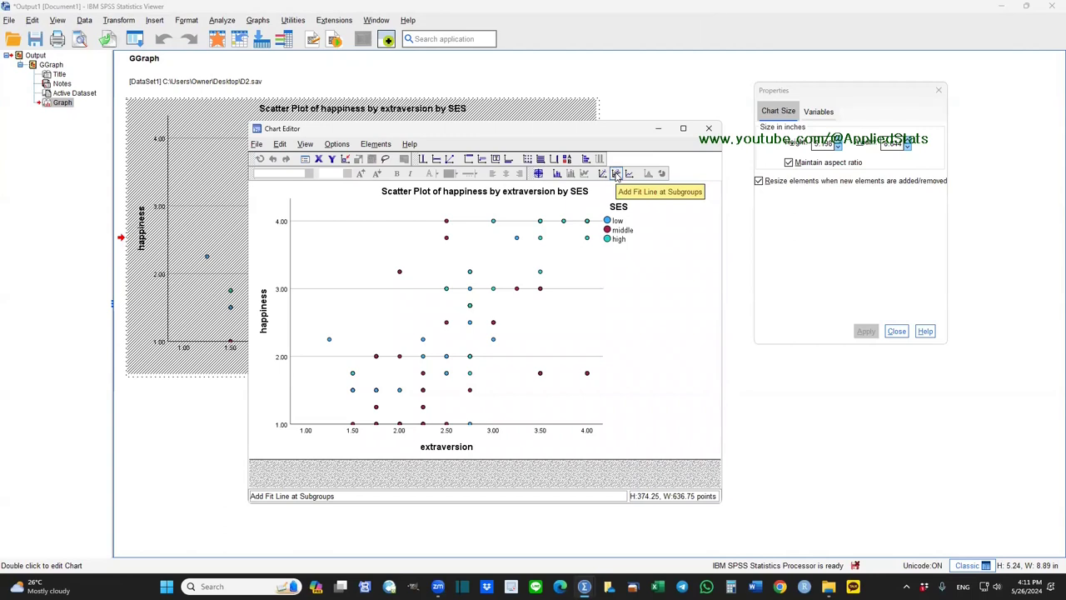
pyautogui.click(616, 174)
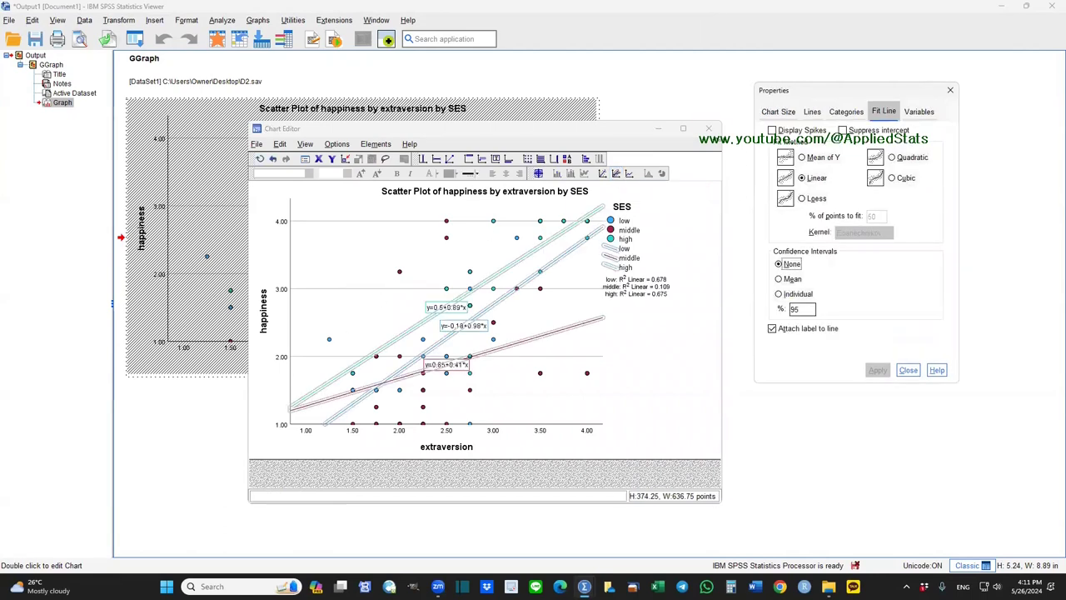
pyautogui.click(709, 130)
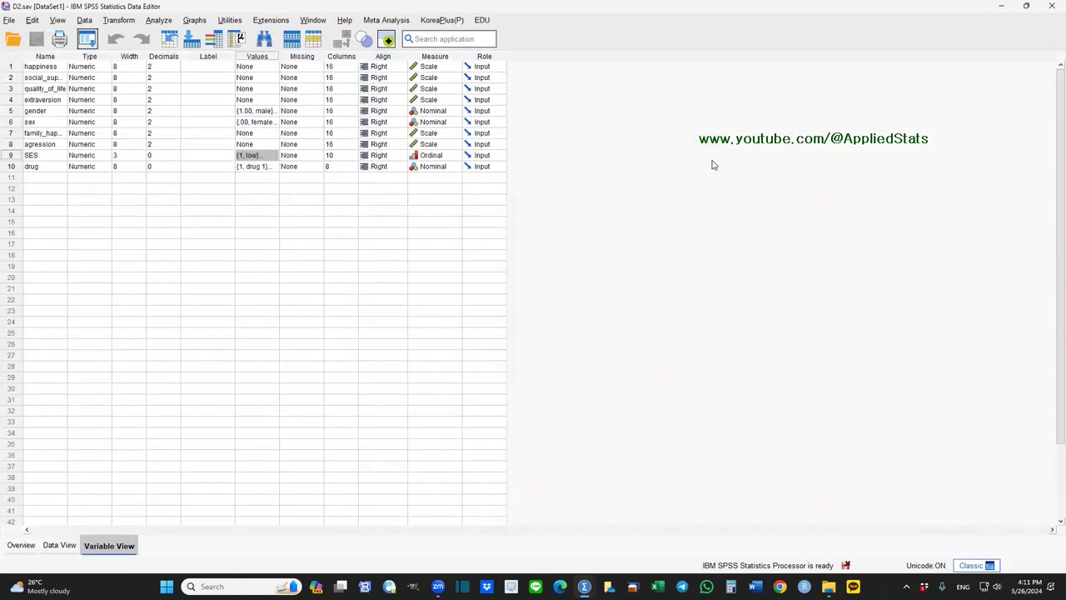
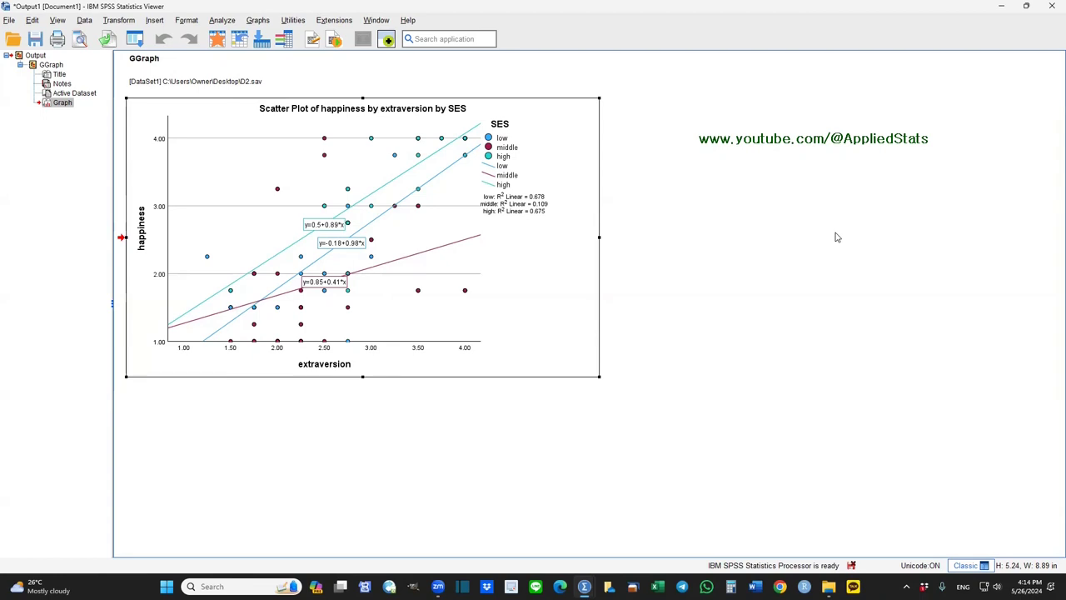
# Close the scatter plot's output document without saving it.
pyautogui.click(1051, 5)
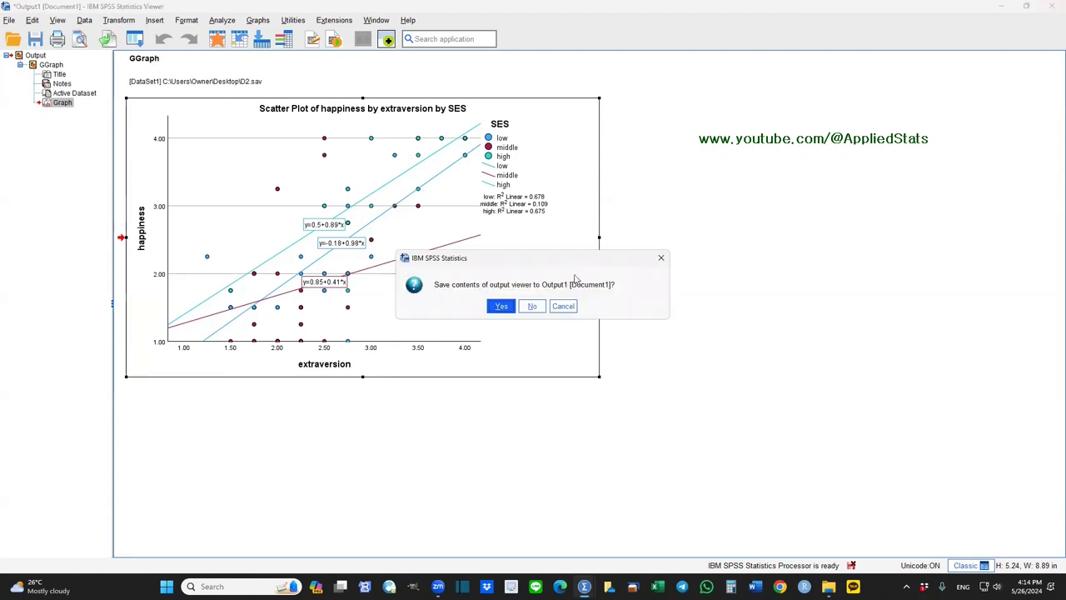
pyautogui.click(531, 307)
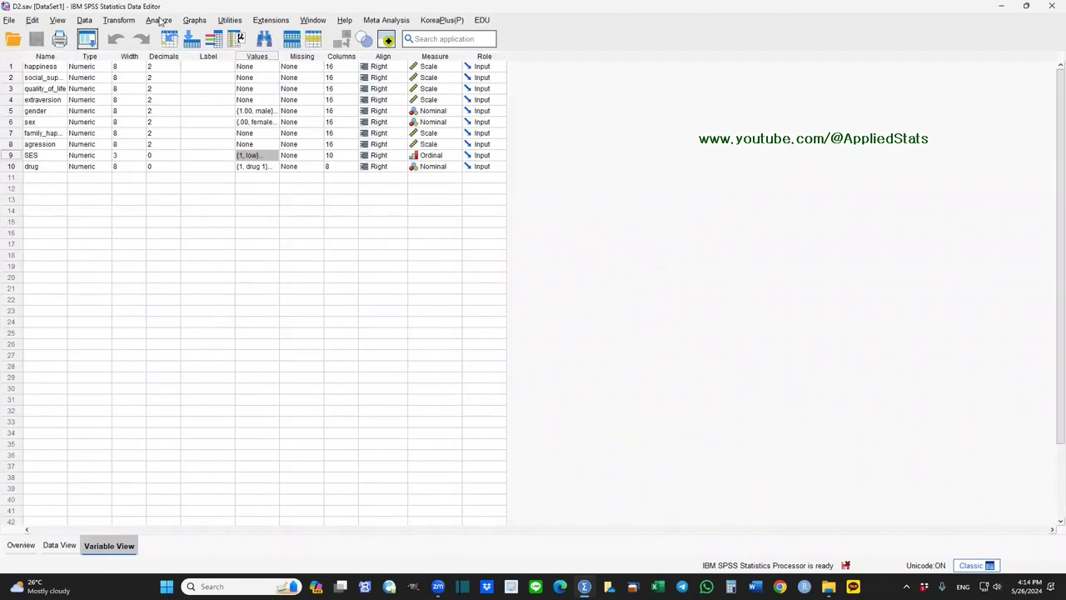
# Set up a PROCESS v4.2 regression with happiness as Y variable, extraversion as X variable and SES as moderator W.
pyautogui.click(159, 20)
pyautogui.moveTo(214, 189)
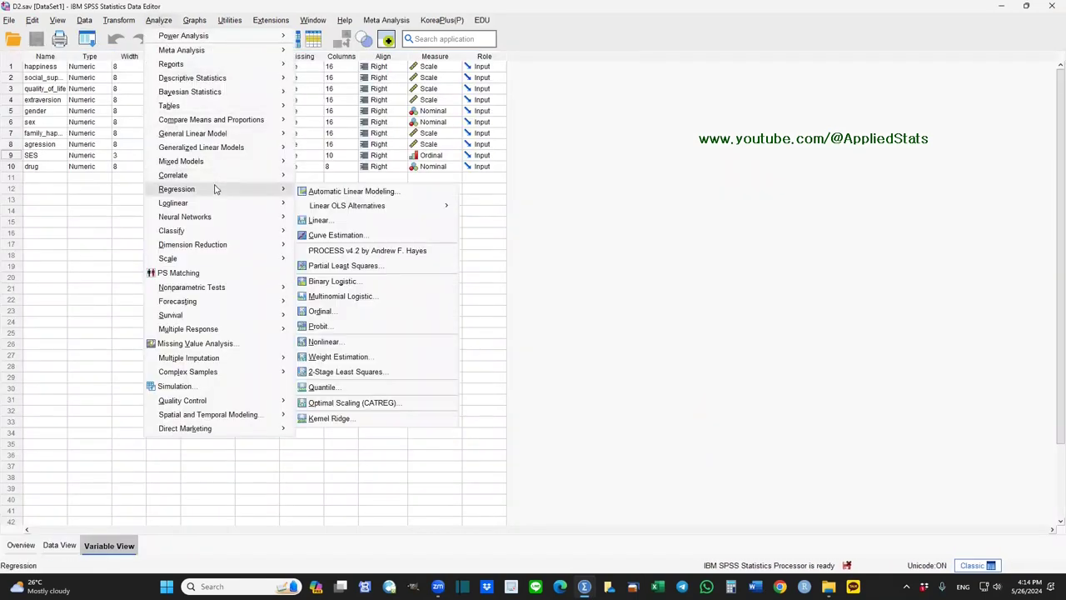
pyautogui.click(350, 252)
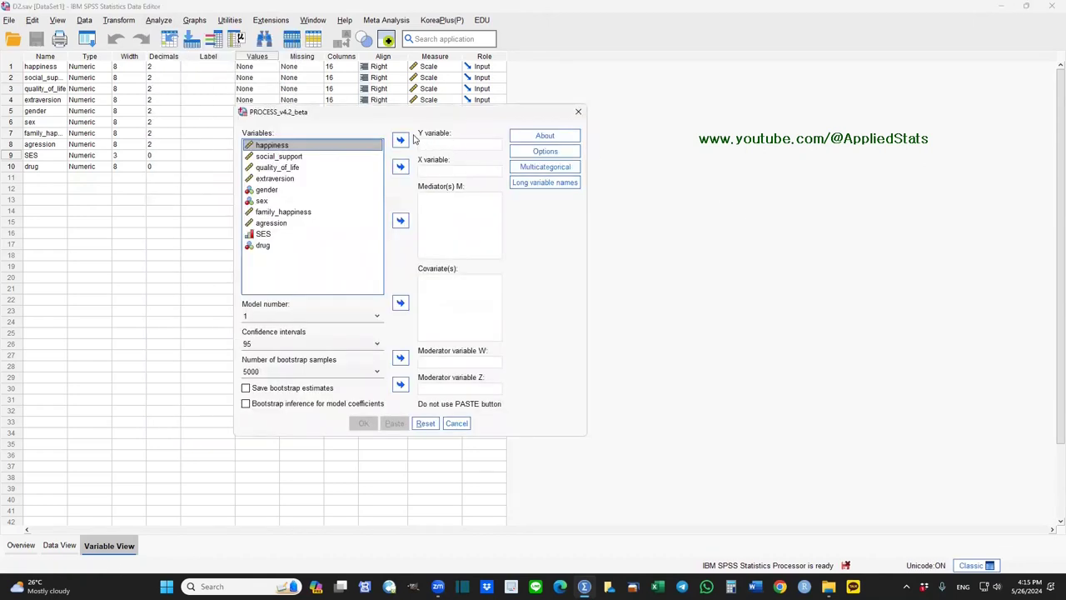
pyautogui.moveTo(285, 148); pyautogui.dragTo(454, 146)
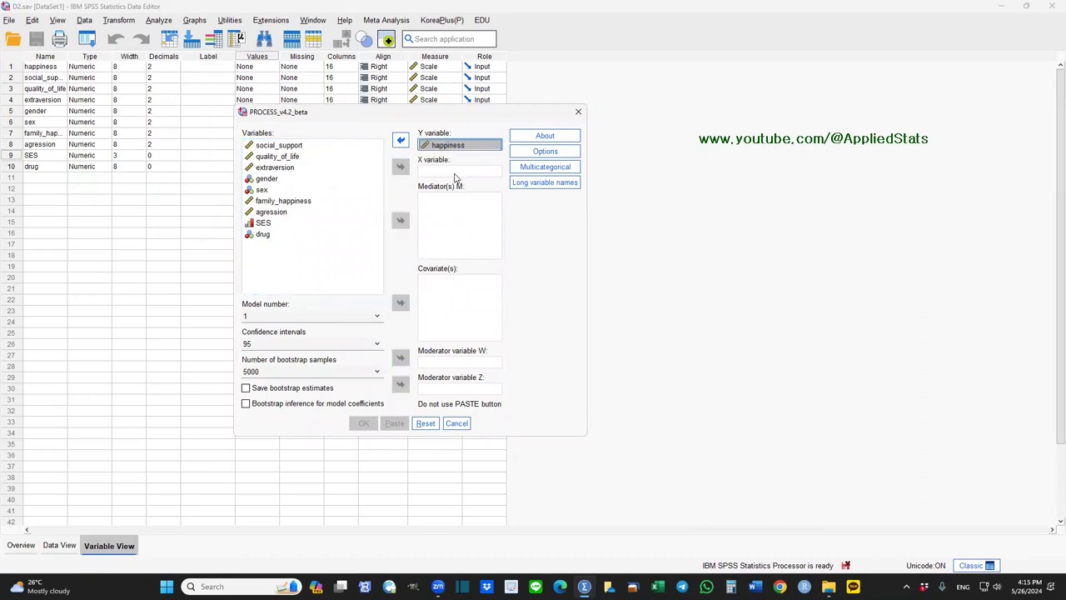
pyautogui.moveTo(283, 169); pyautogui.dragTo(433, 170)
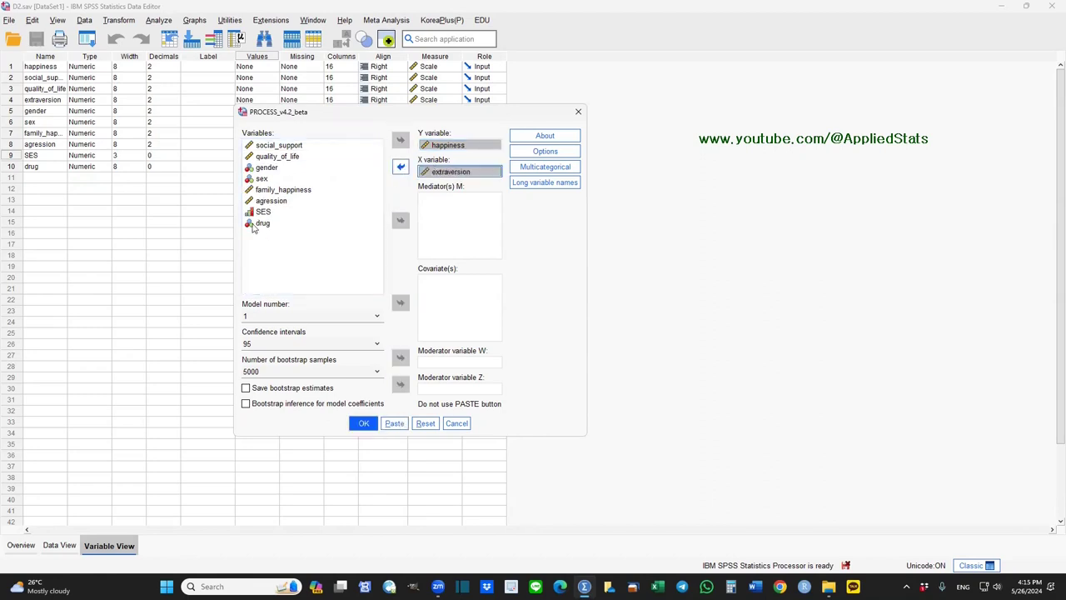
pyautogui.moveTo(261, 215); pyautogui.dragTo(445, 364)
# Allow long variable names in PROCESS by accepting the risk of incorrect output.
pyautogui.click(545, 181)
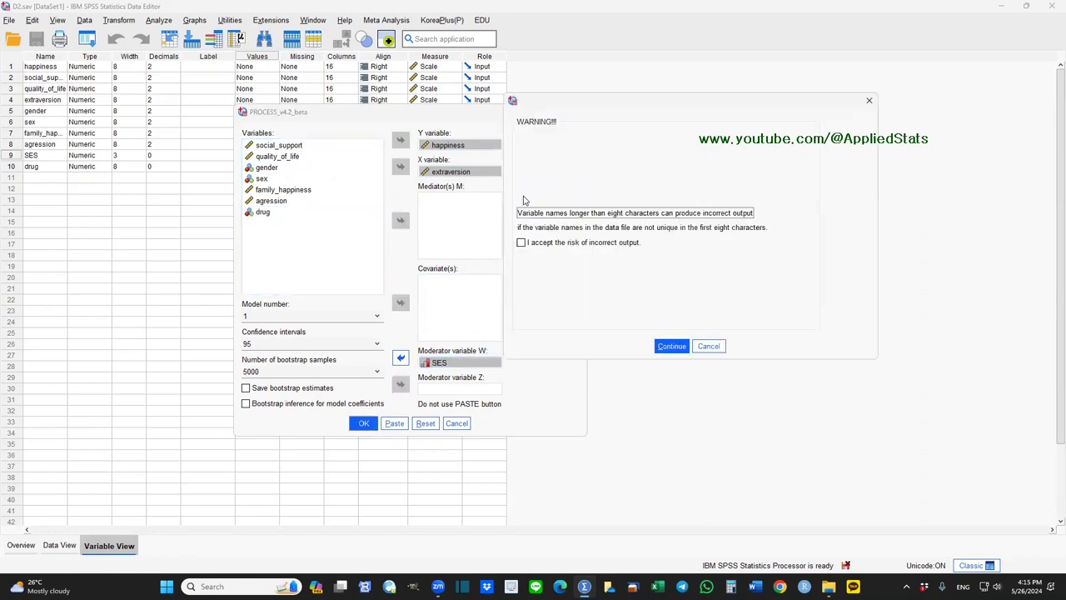
pyautogui.moveTo(619, 101); pyautogui.dragTo(324, 202)
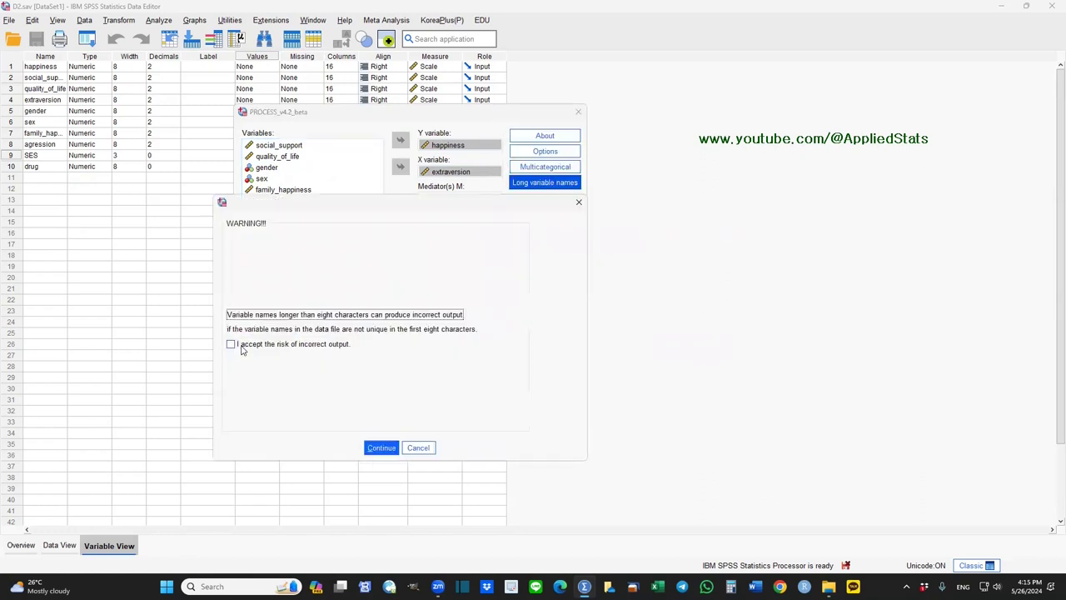
pyautogui.click(258, 348)
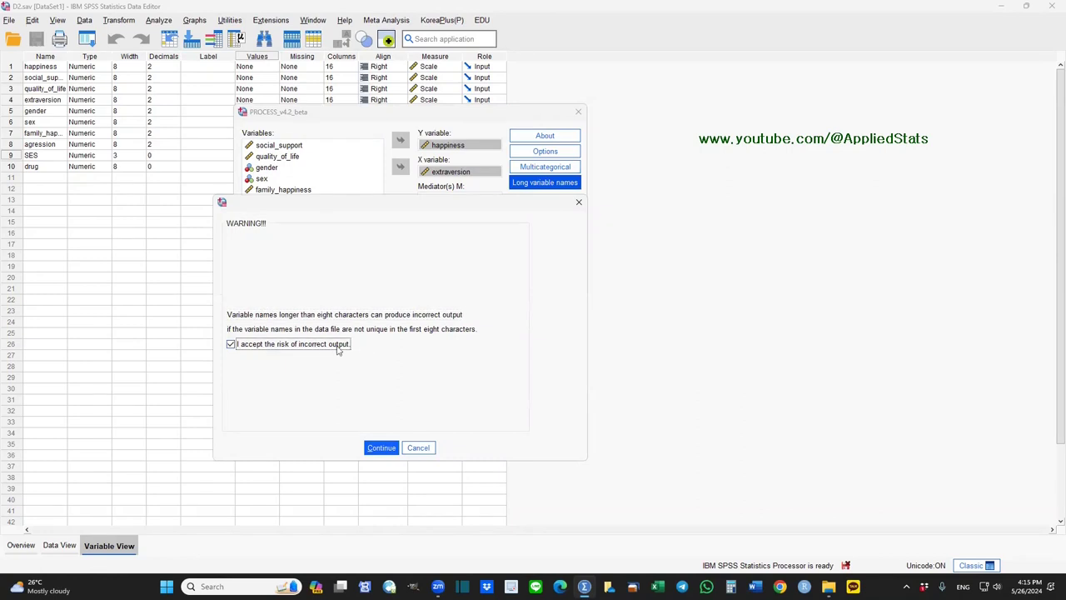
pyautogui.click(380, 447)
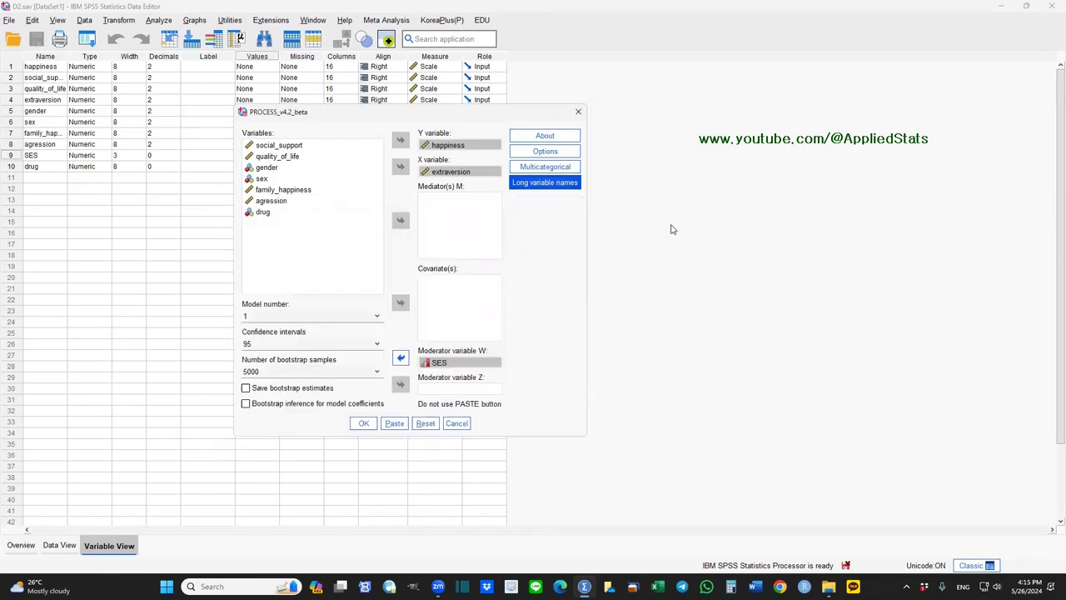
# In the PROCESS options, enable code generation for visualizing interactions and set the output to 3 decimal places.
pyautogui.click(559, 155)
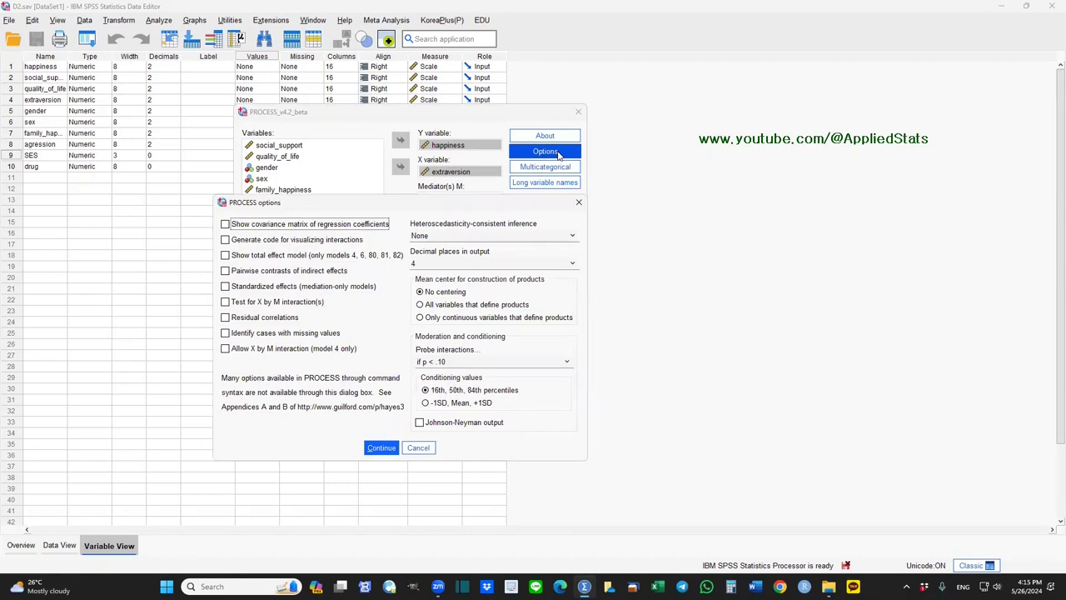
pyautogui.moveTo(417, 202); pyautogui.dragTo(464, 114)
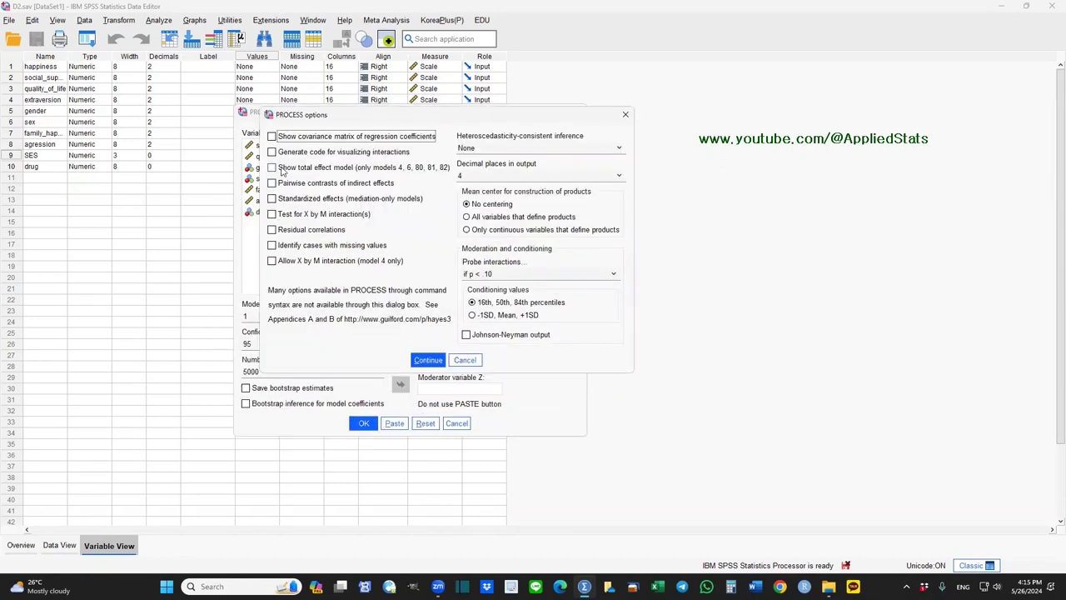
pyautogui.click(282, 154)
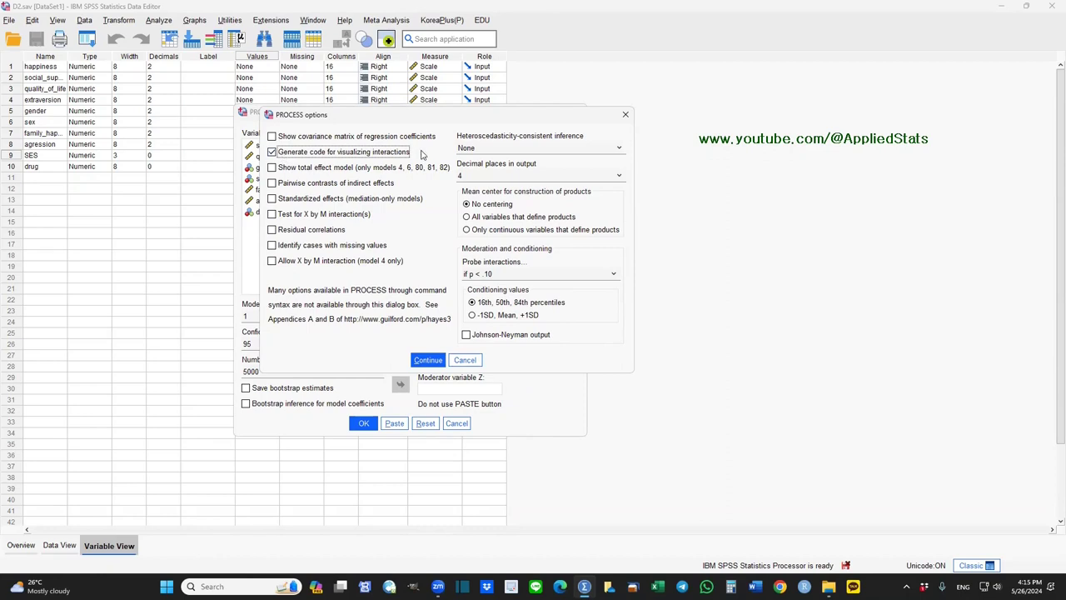
pyautogui.click(525, 175)
pyautogui.click(524, 193)
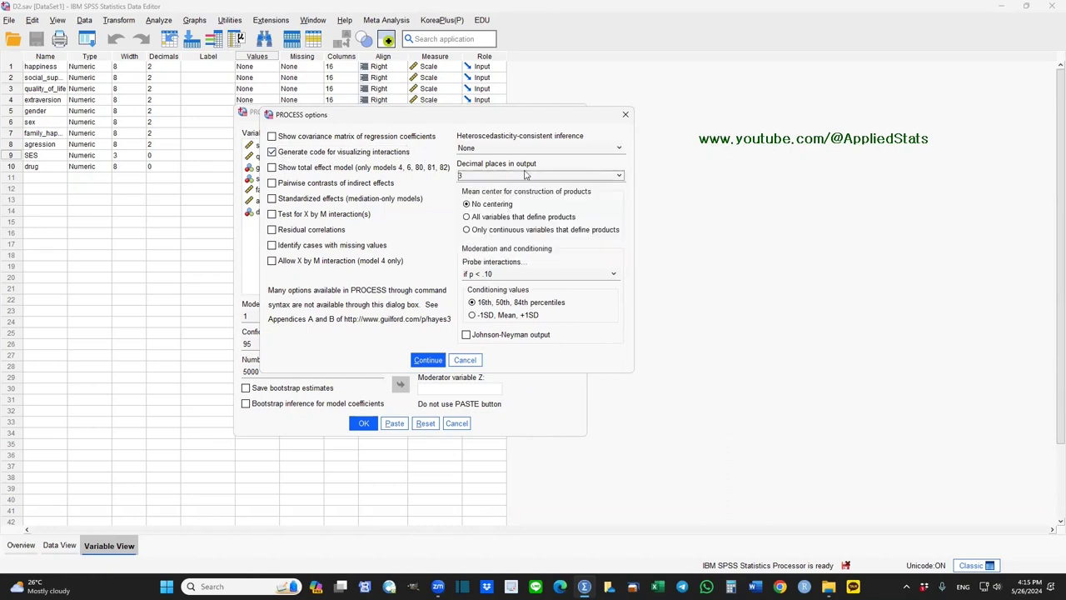
# Mean-center only continuous variables that define products, set interactions to be probed always, and apply the PROCESS options.
pyautogui.click(466, 232)
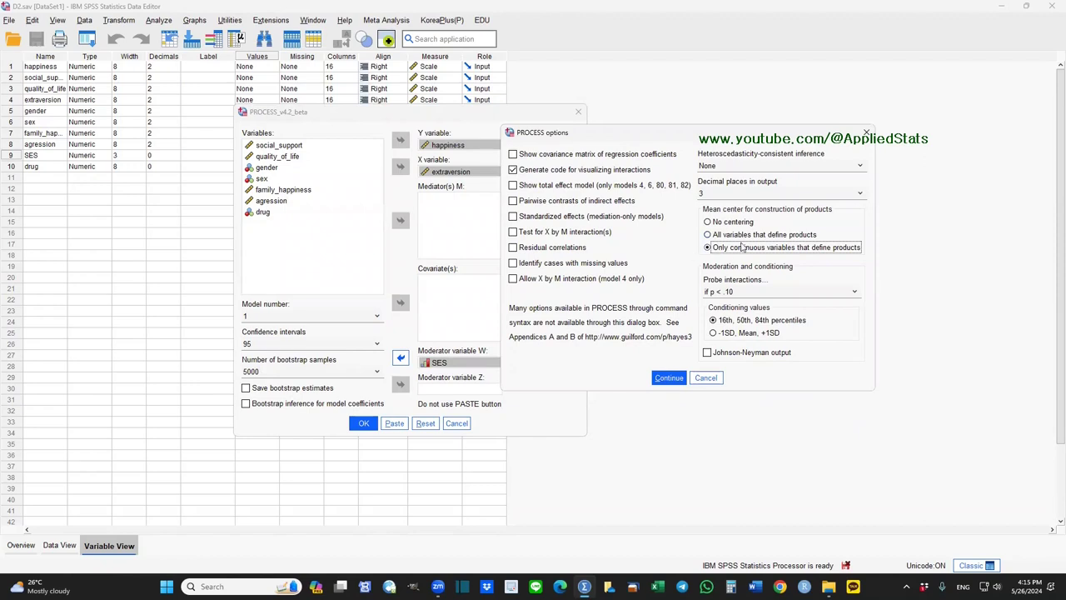
pyautogui.moveTo(774, 252)
pyautogui.moveTo(721, 133); pyautogui.dragTo(704, 92)
pyautogui.click(691, 249)
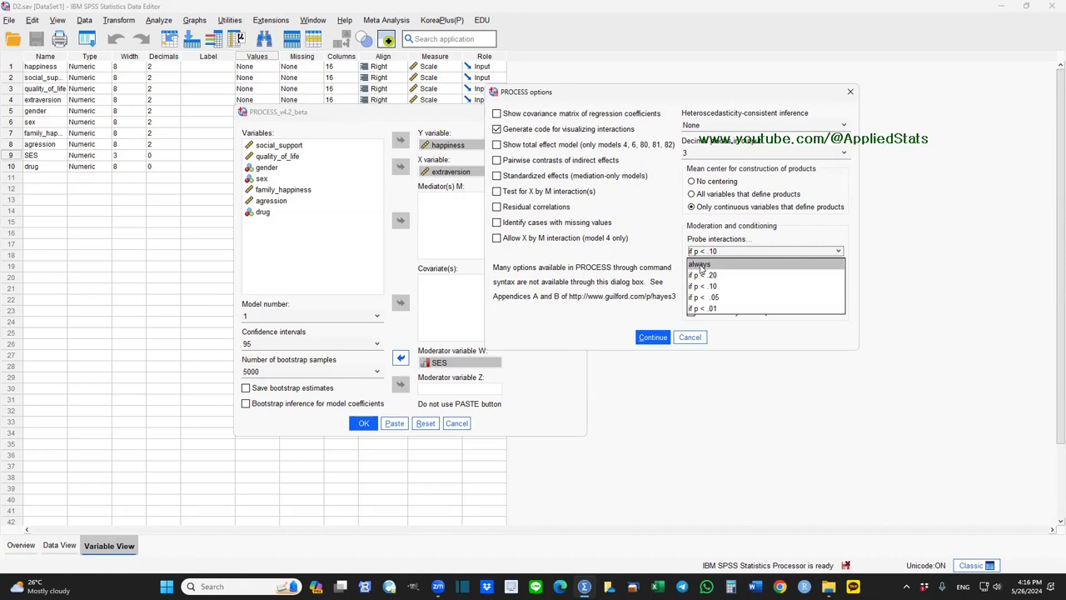
pyautogui.click(702, 265)
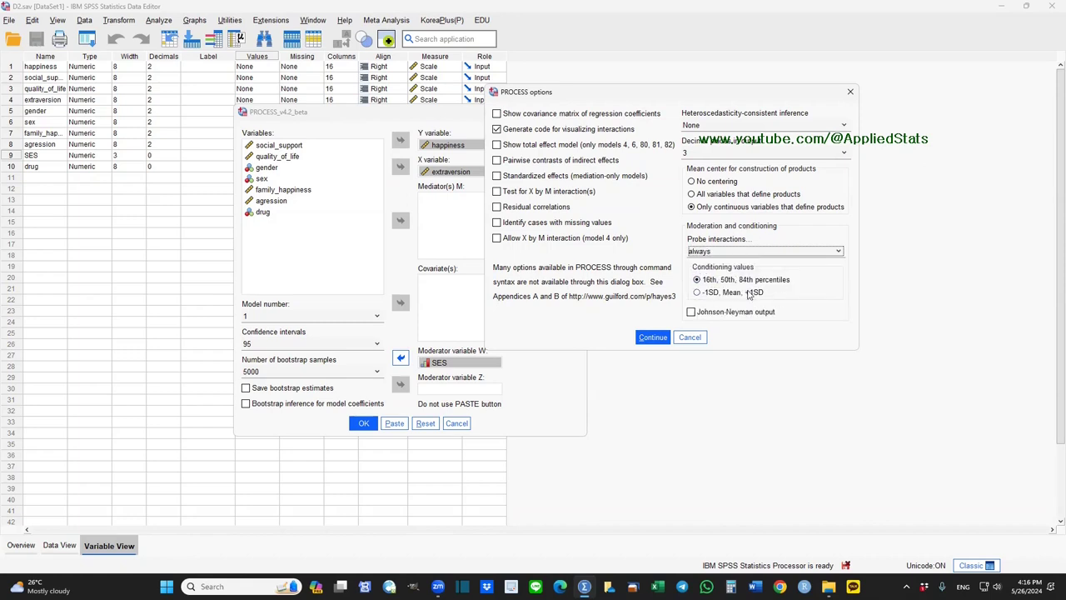
pyautogui.click(653, 339)
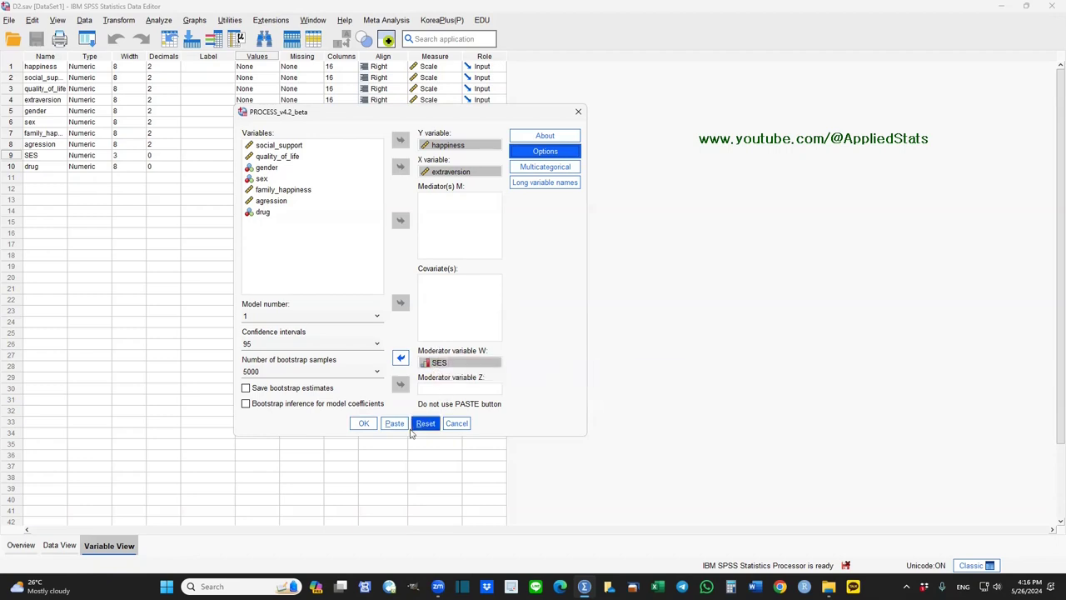
# Specify moderator variable W (SES) as multicategorical with Indicator coding and apply the setting.
pyautogui.click(553, 169)
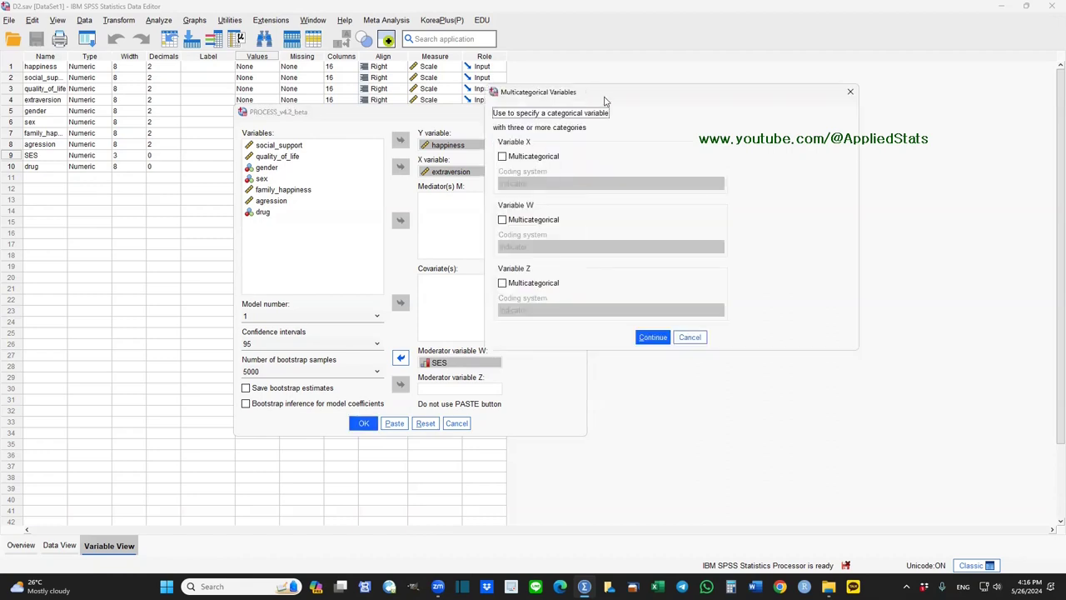
pyautogui.moveTo(605, 101); pyautogui.dragTo(750, 97)
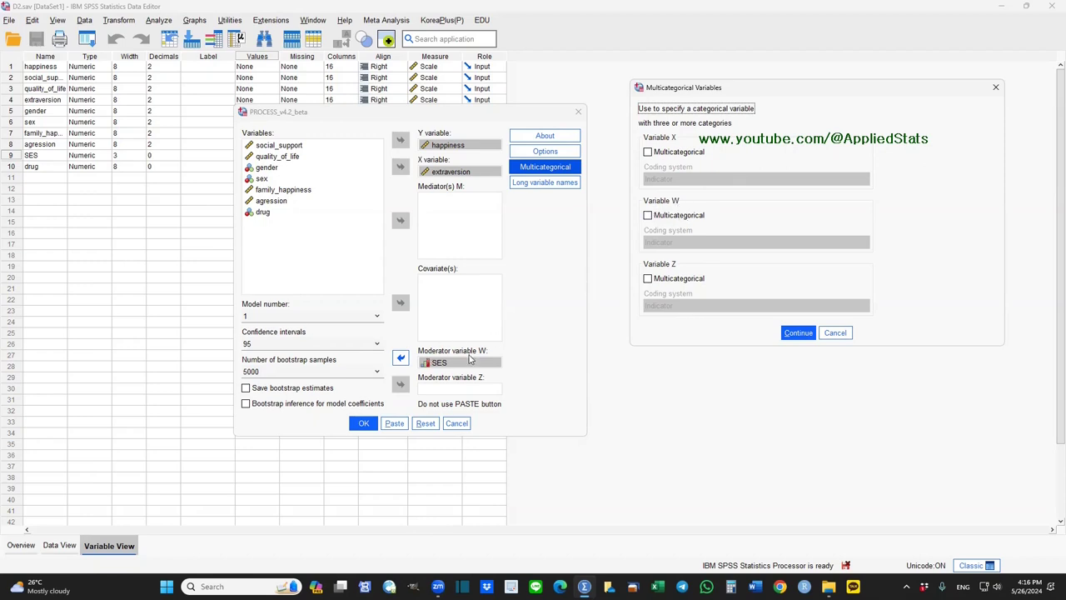
pyautogui.click(649, 215)
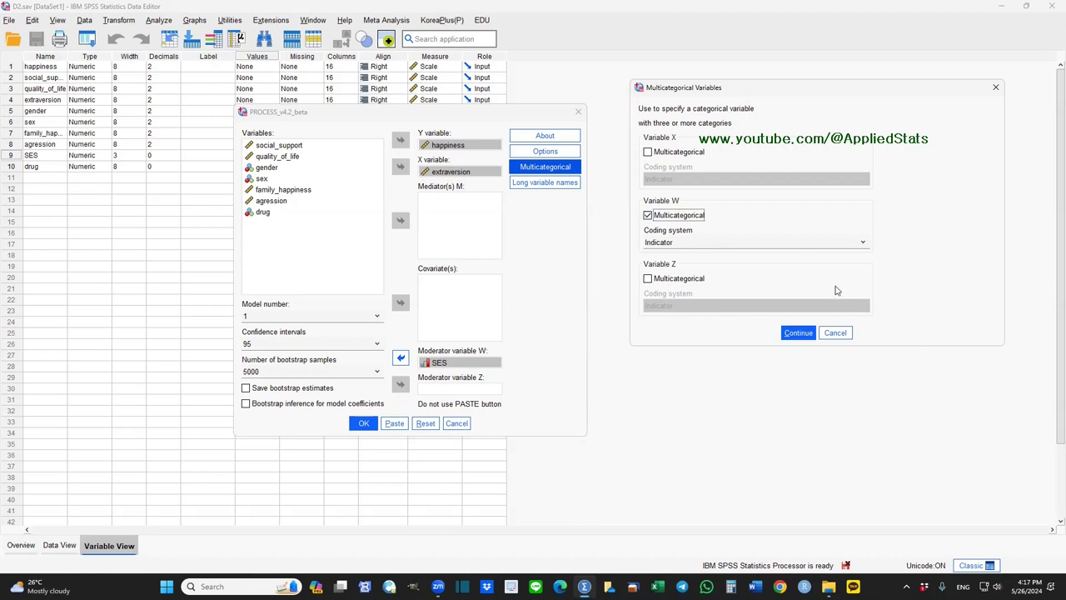
pyautogui.click(797, 334)
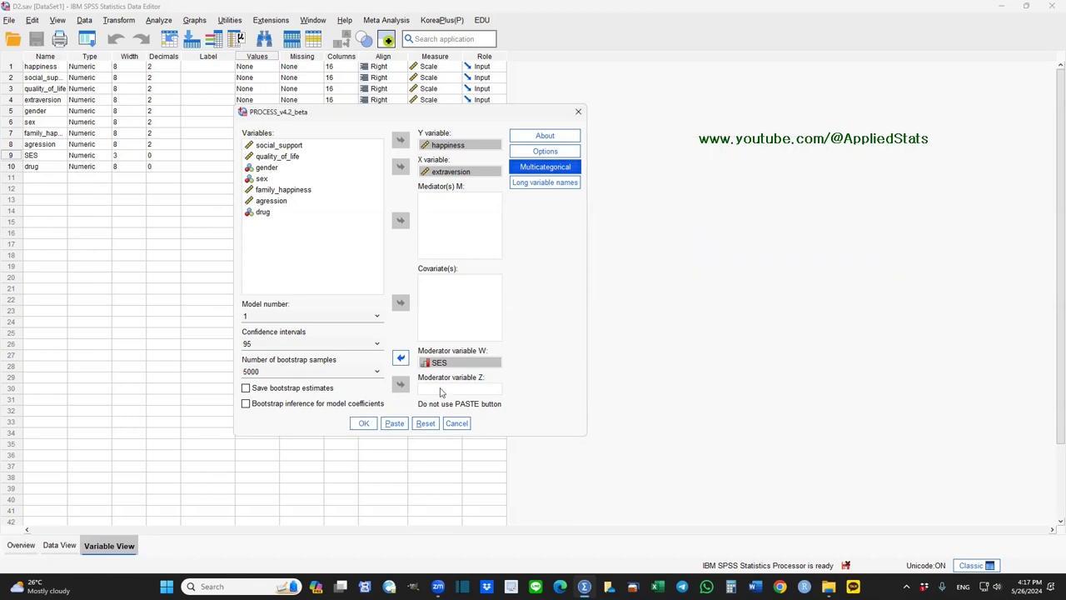
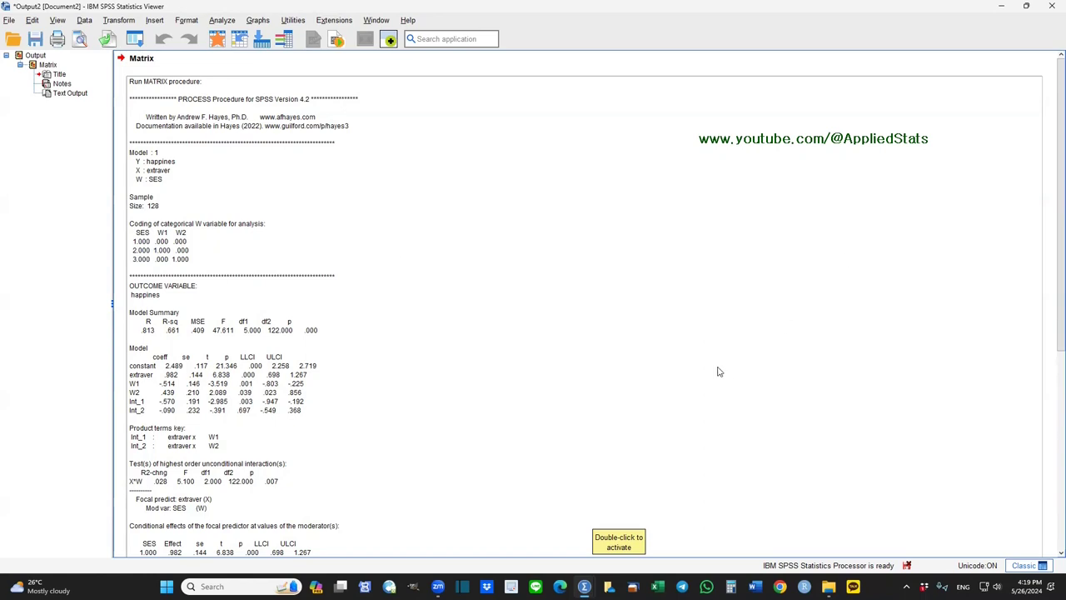
# Examine the PROCESS output, comparing the SES dummy coding, model coefficients, interaction test and conditional effects of extraversion.
pyautogui.scroll(-5, 365, 208)
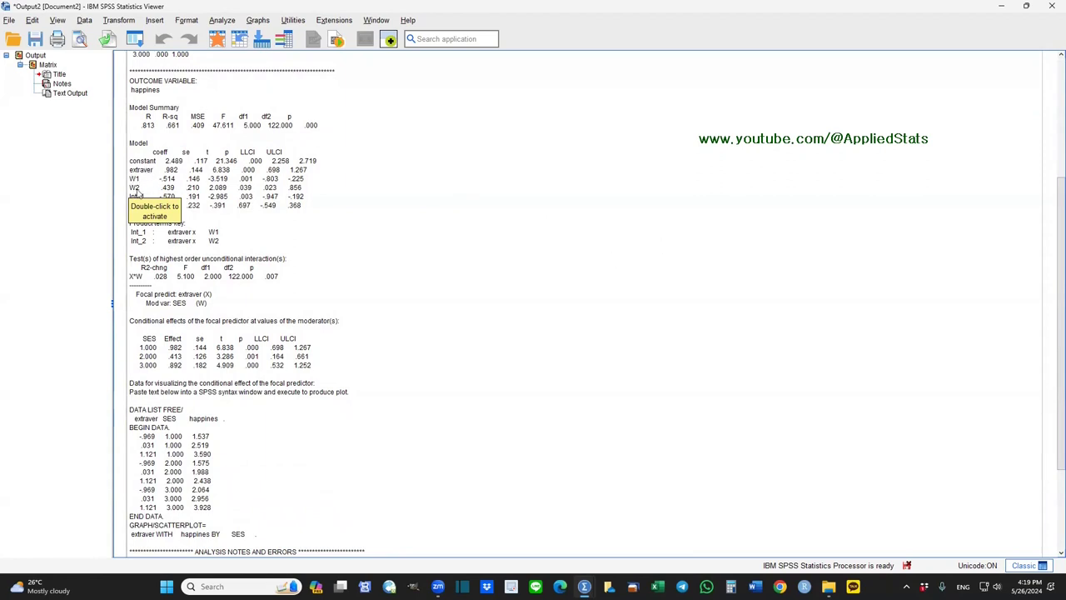
pyautogui.click(833, 348)
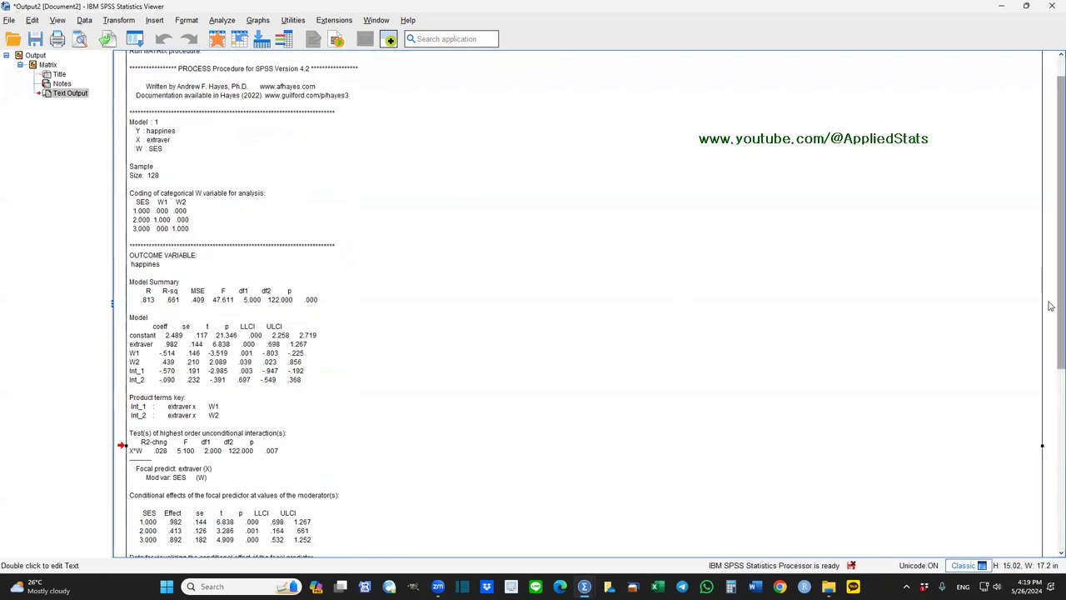
pyautogui.scroll(-5, 850, 302)
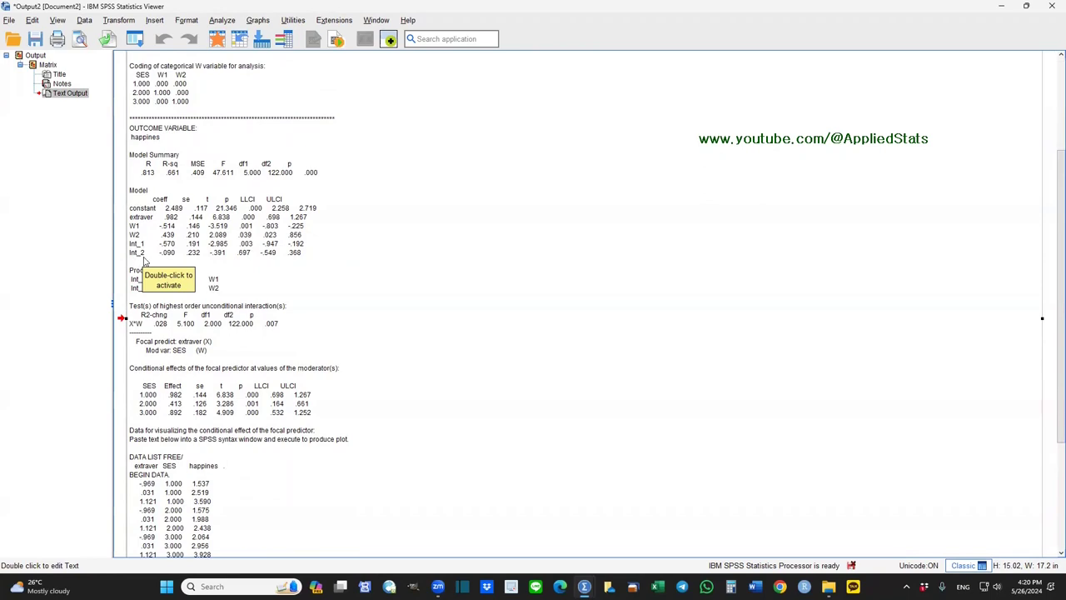
pyautogui.scroll(3, 526, 363)
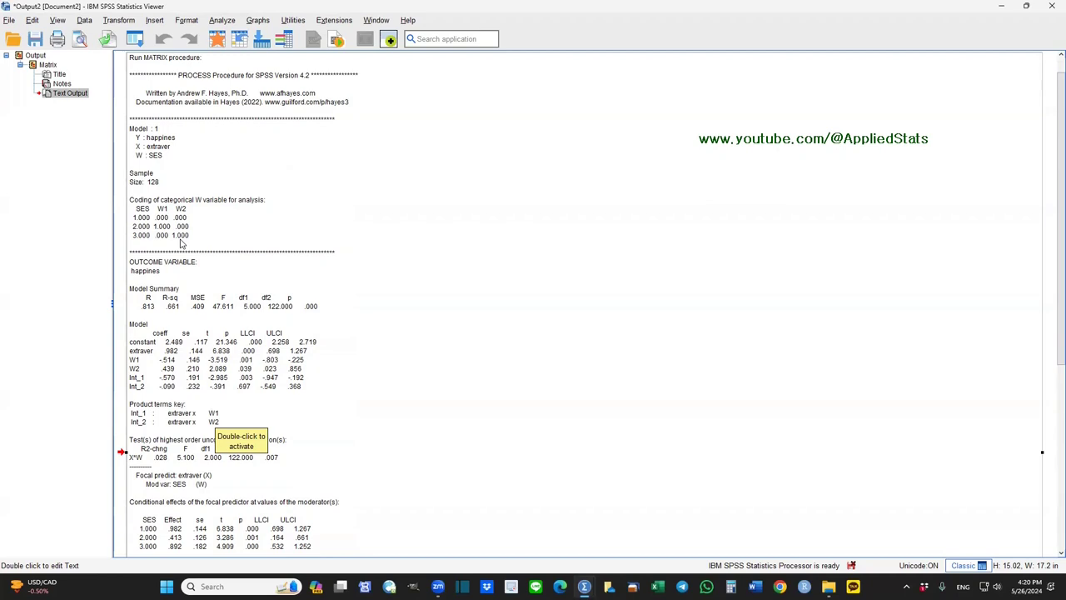
pyautogui.scroll(-5, 178, 242)
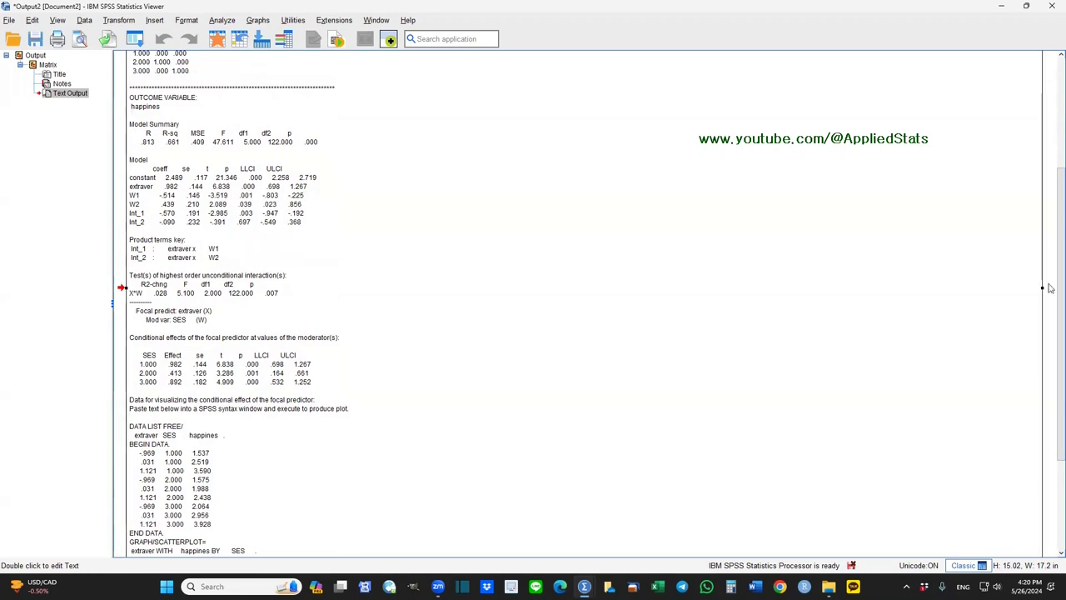
pyautogui.scroll(1, 1051, 275)
pyautogui.scroll(2, 1052, 275)
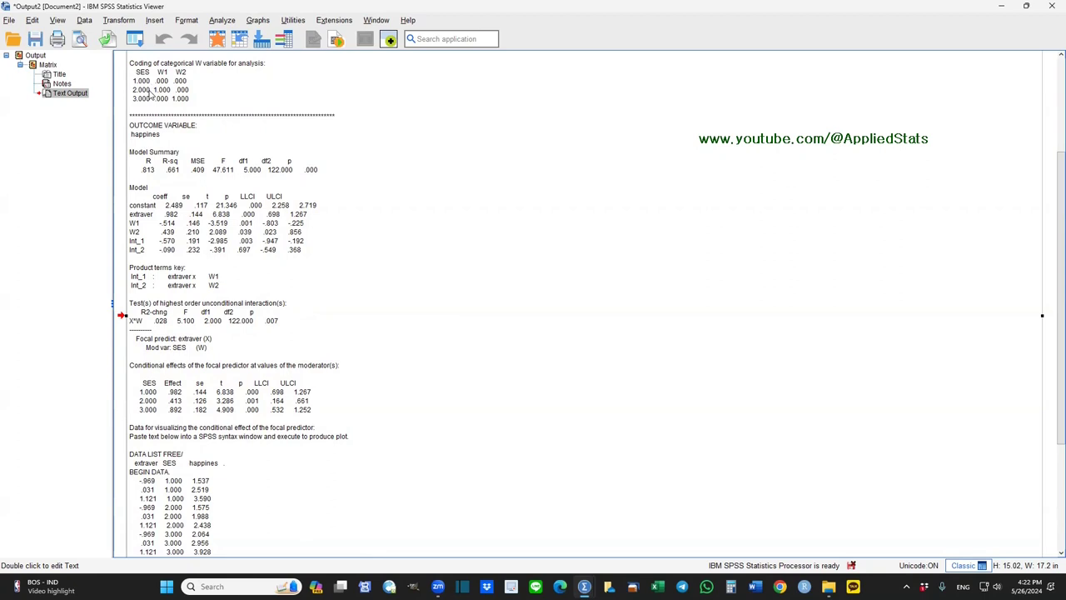
pyautogui.click(1051, 335)
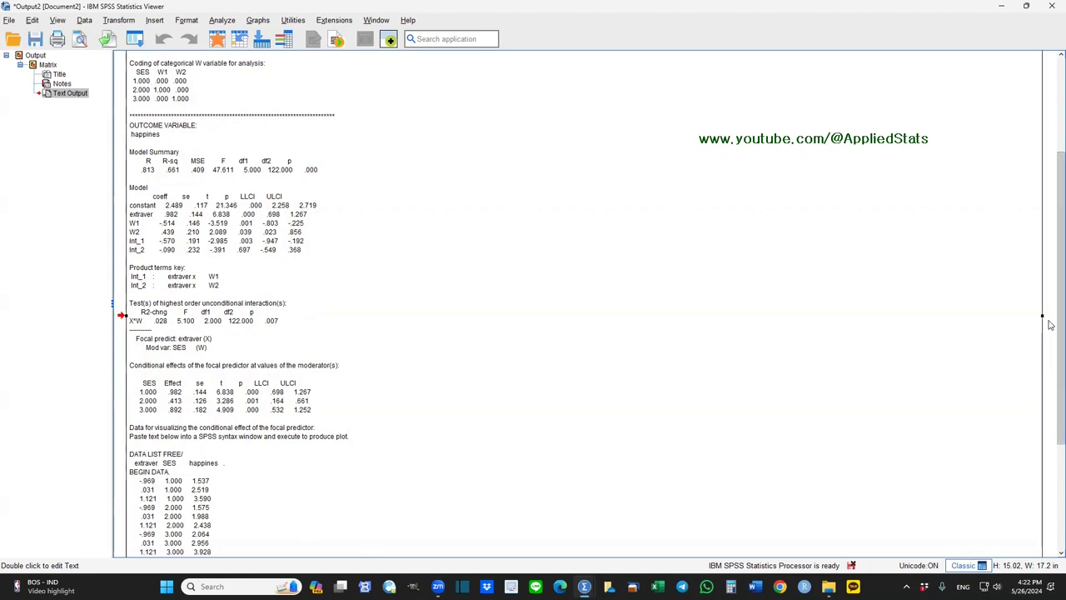
pyautogui.scroll(-5, 1051, 334)
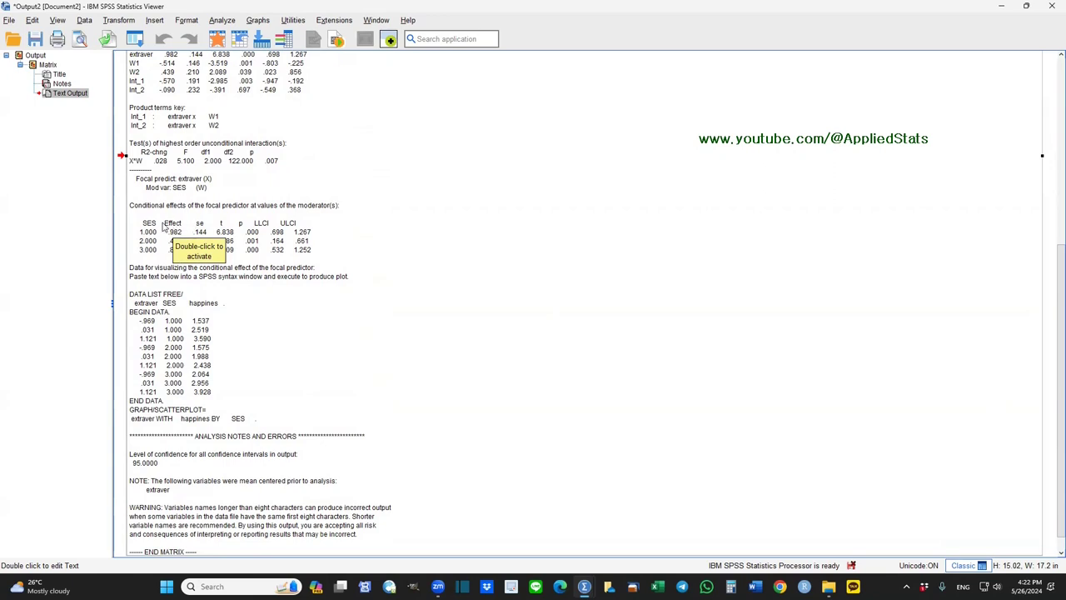
# Copy the plotting code from the PROCESS text output, from DATA LIST FREE through the GRAPH/SCATTERPLOT command.
pyautogui.doubleClick(356, 208)
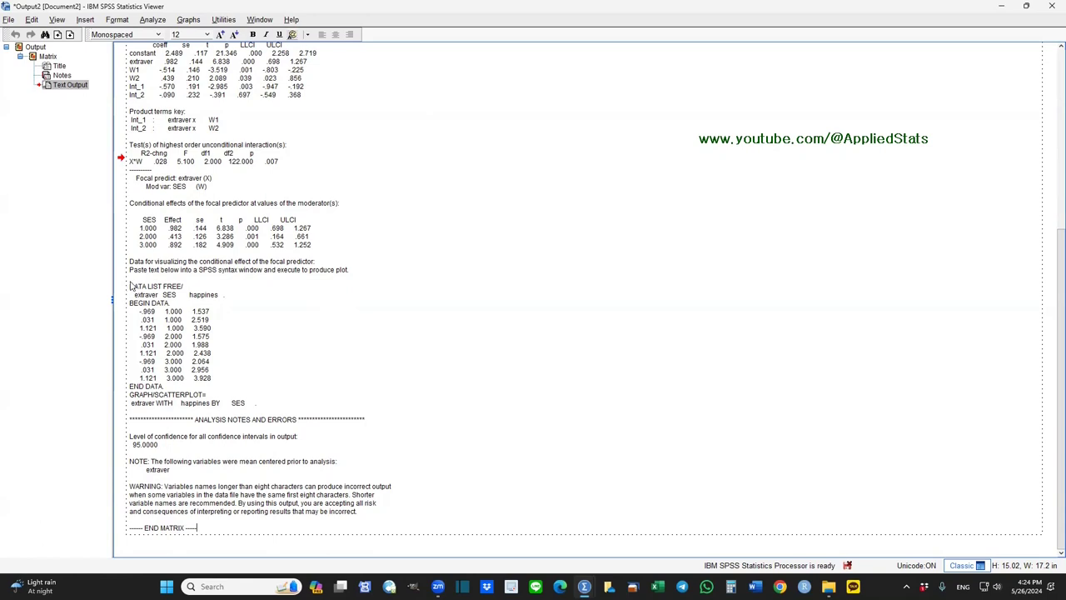
pyautogui.moveTo(129, 285); pyautogui.dragTo(266, 409)
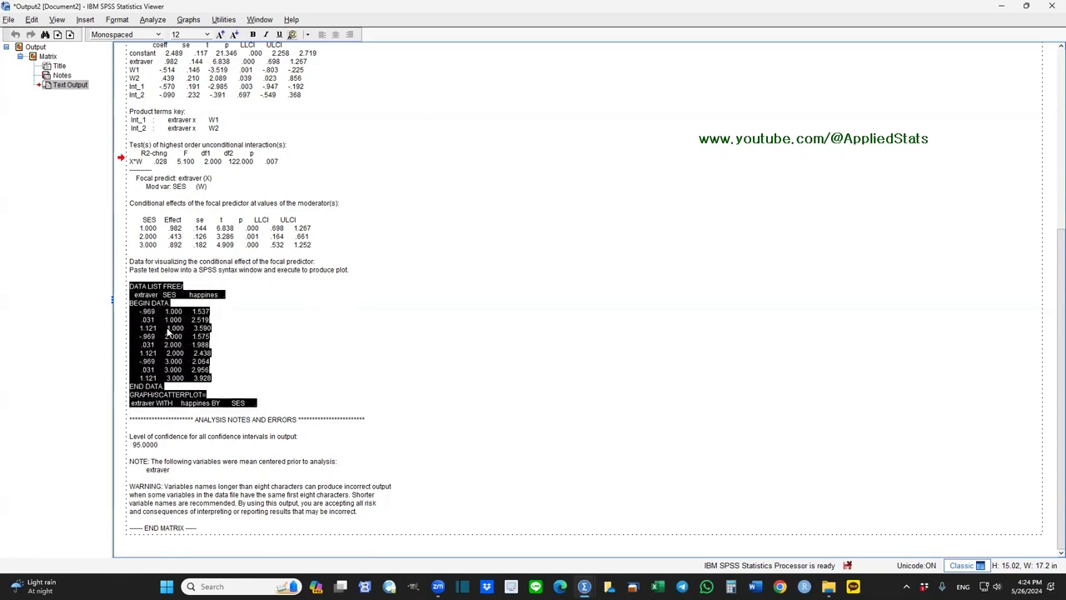
pyautogui.rightClick(168, 332)
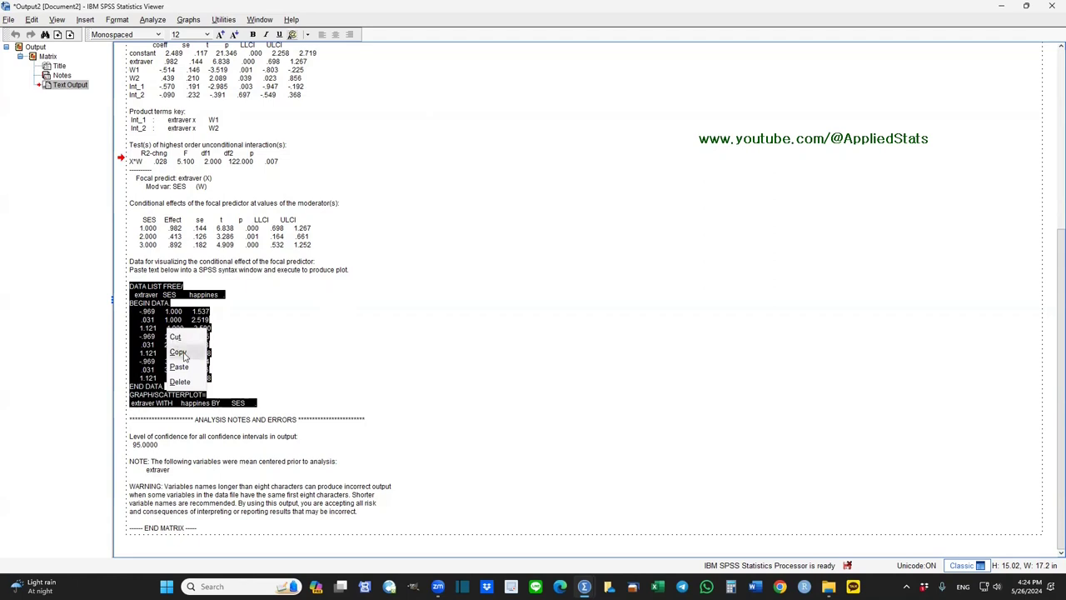
pyautogui.click(187, 344)
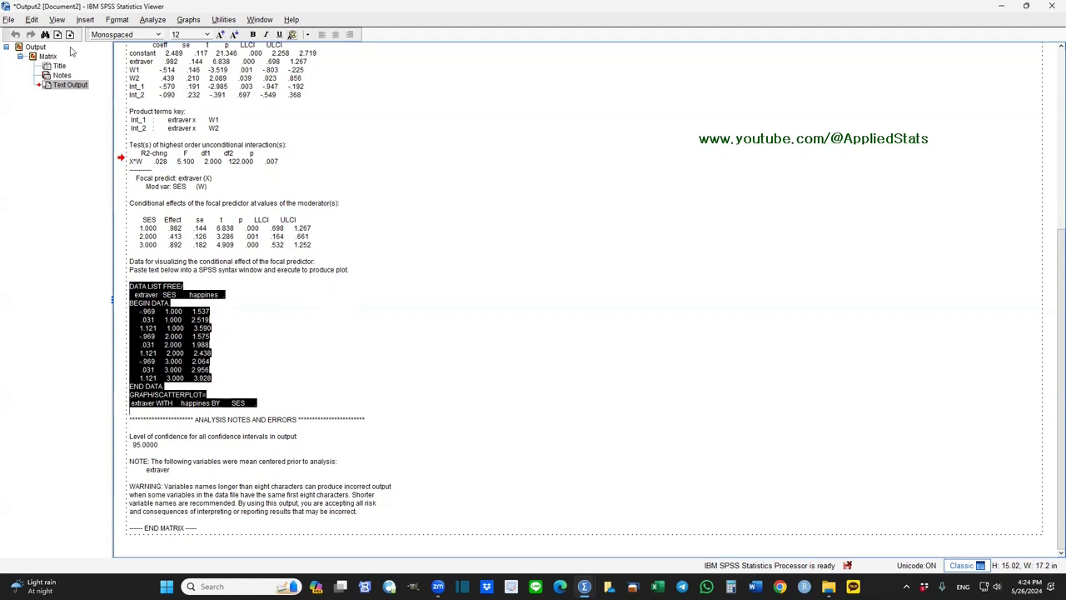
# Paste the copied plotting code into a new syntax file and run all of it.
pyautogui.click(7, 20)
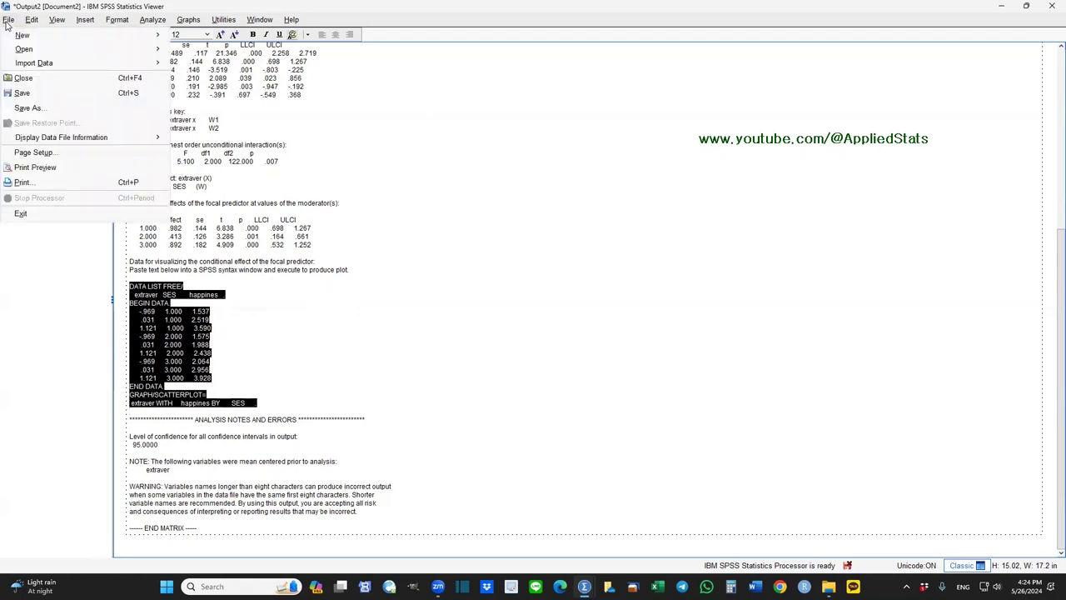
pyautogui.moveTo(25, 38)
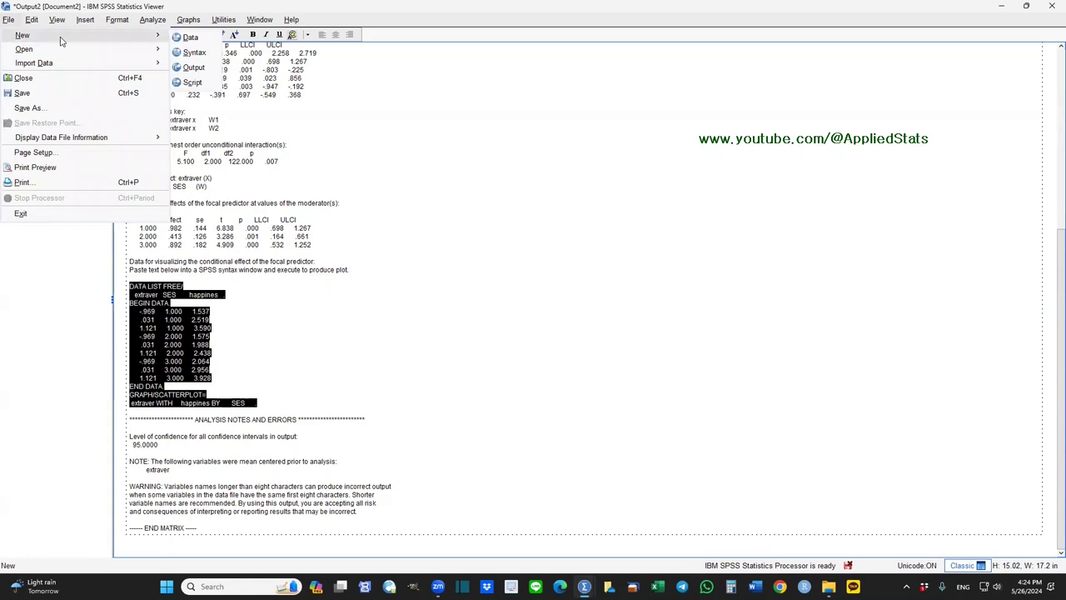
pyautogui.click(200, 54)
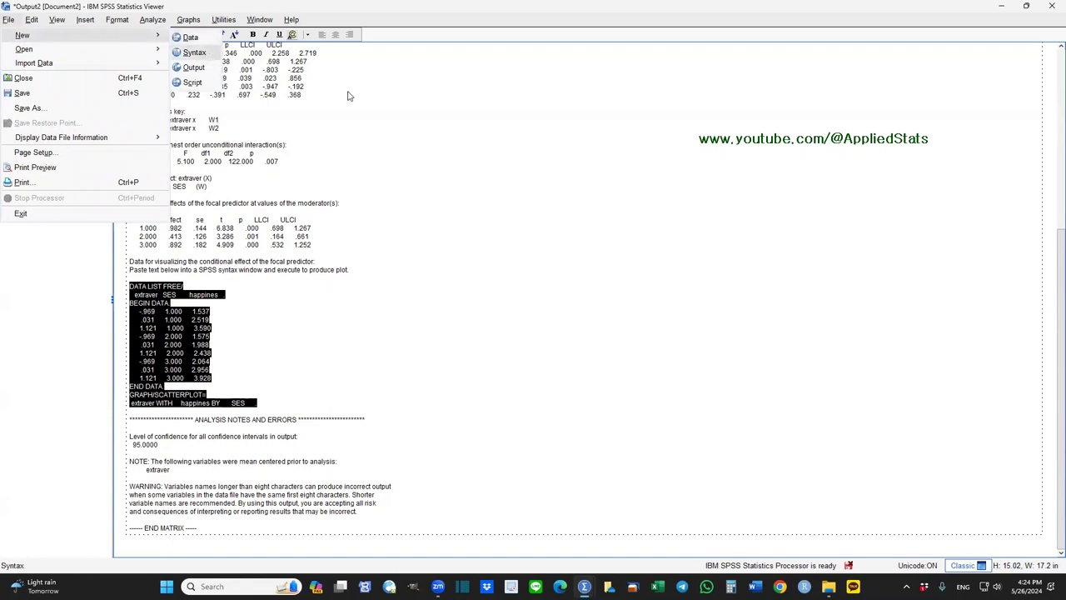
pyautogui.rightClick(274, 120)
pyautogui.click(308, 155)
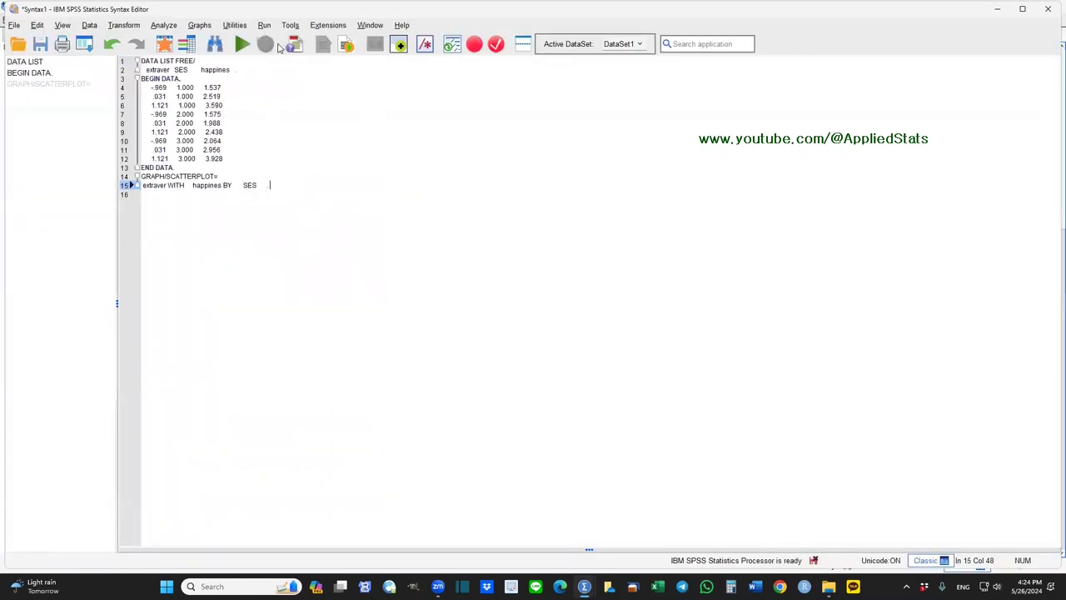
pyautogui.click(265, 26)
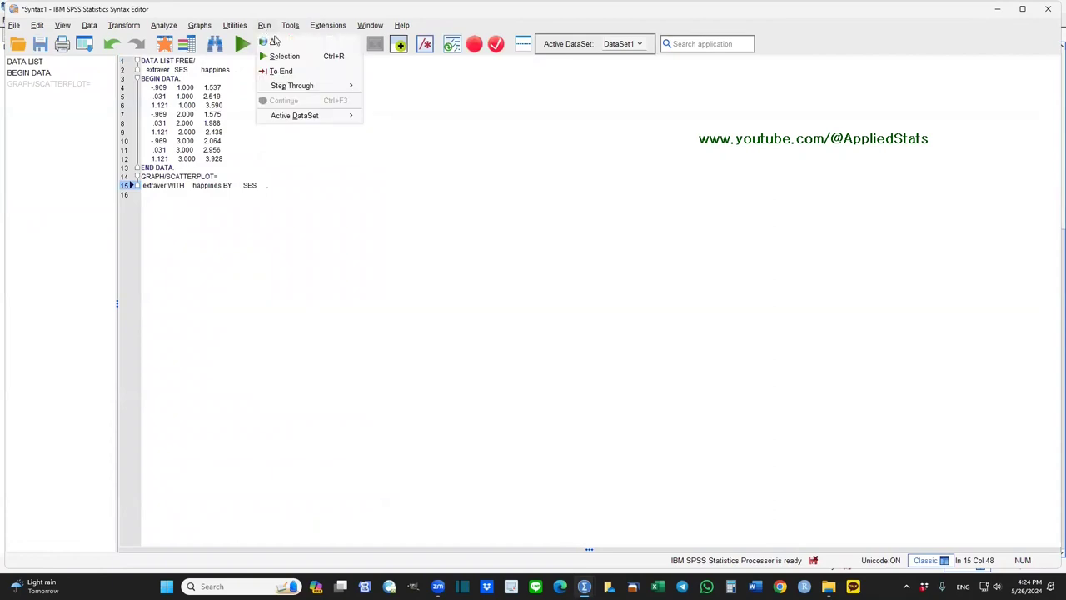
pyautogui.click(275, 42)
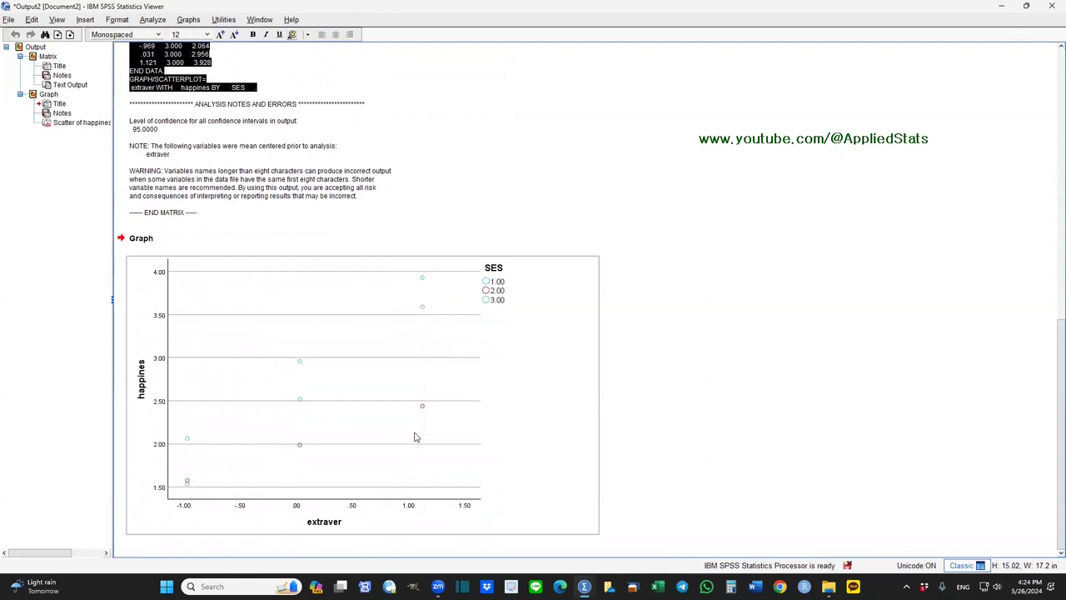
# Open the happiness by extraversion scatterplot for editing and change its element type from Marker to Fit Line.
pyautogui.doubleClick(305, 324)
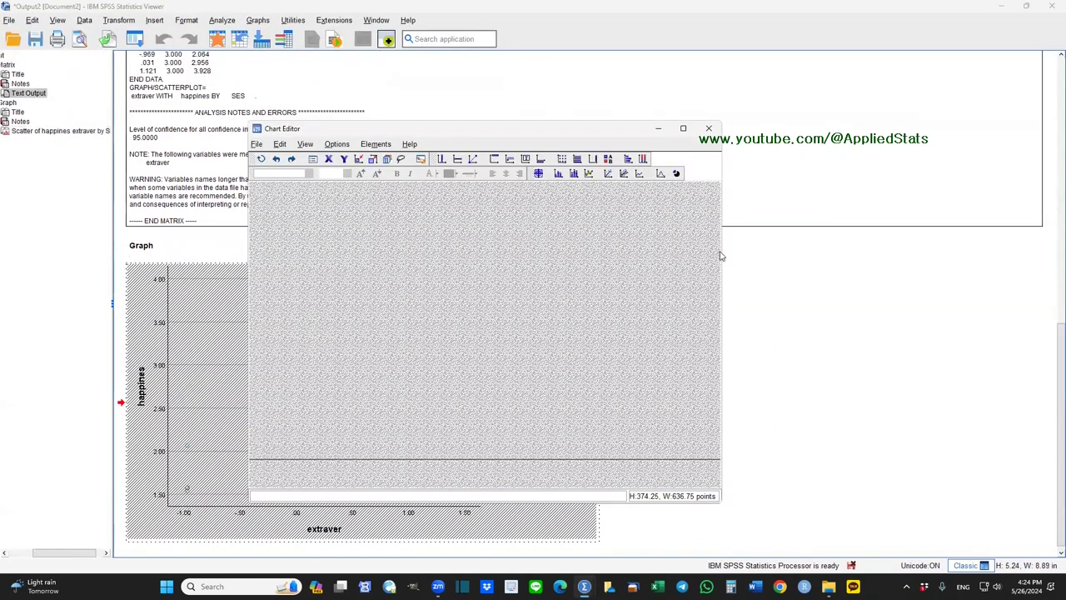
pyautogui.click(818, 110)
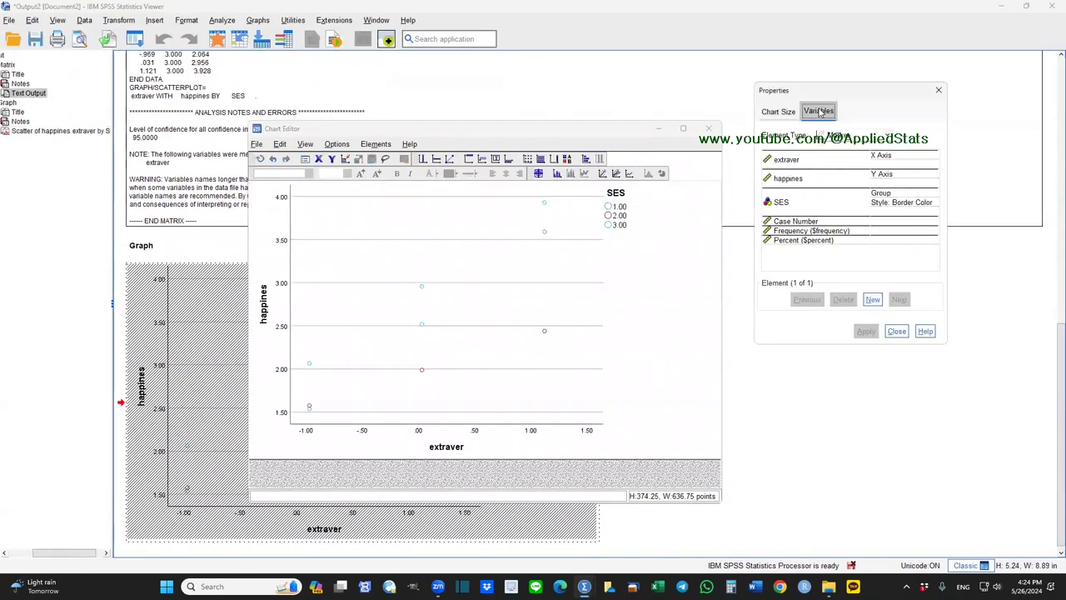
pyautogui.click(855, 138)
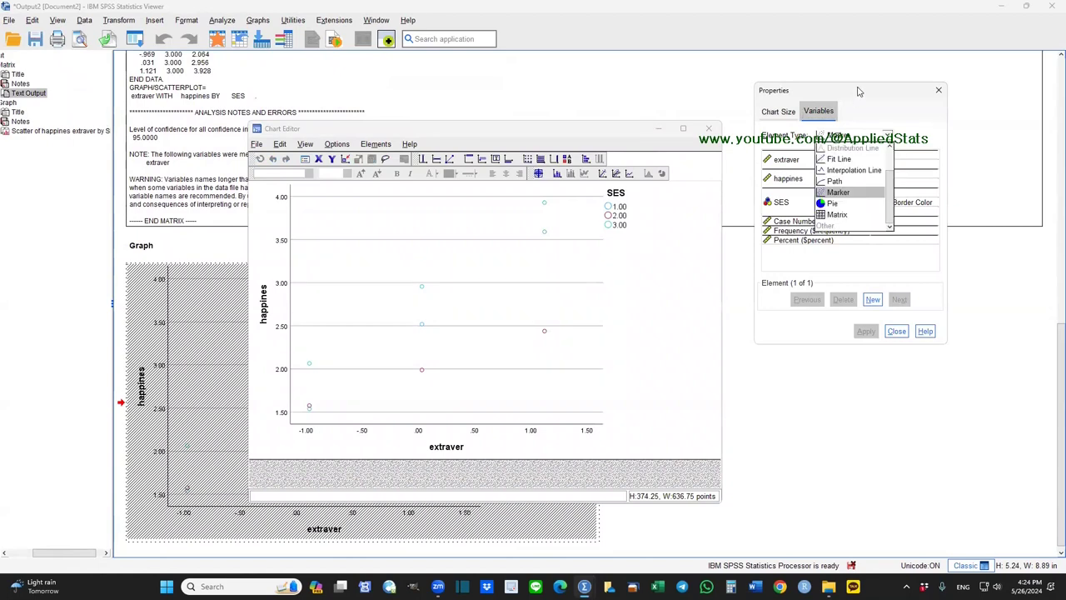
pyautogui.click(859, 91)
pyautogui.moveTo(841, 90); pyautogui.dragTo(811, 152)
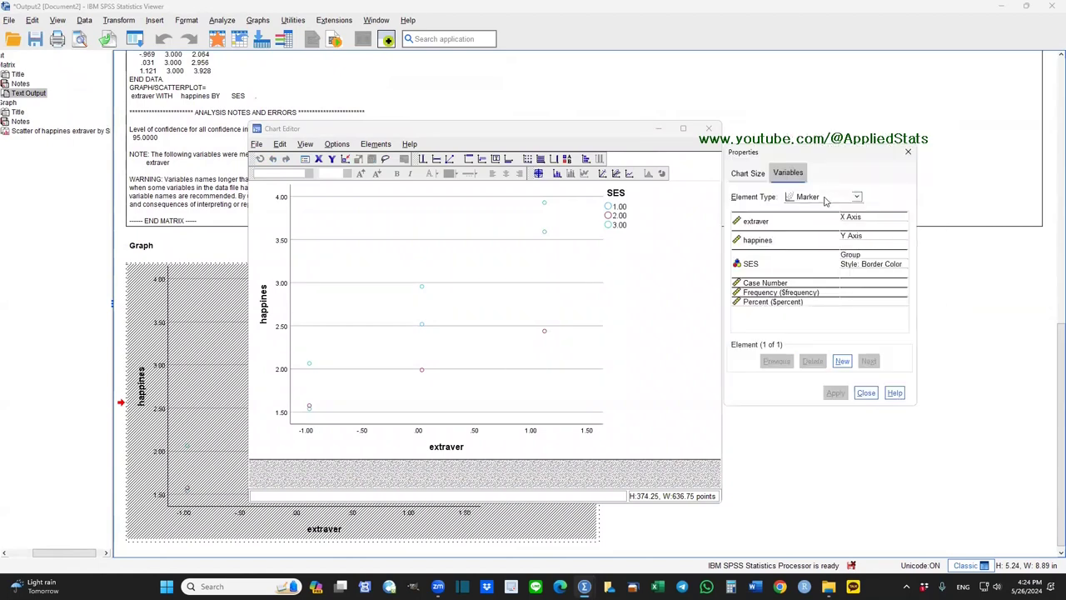
pyautogui.click(828, 198)
pyautogui.click(809, 221)
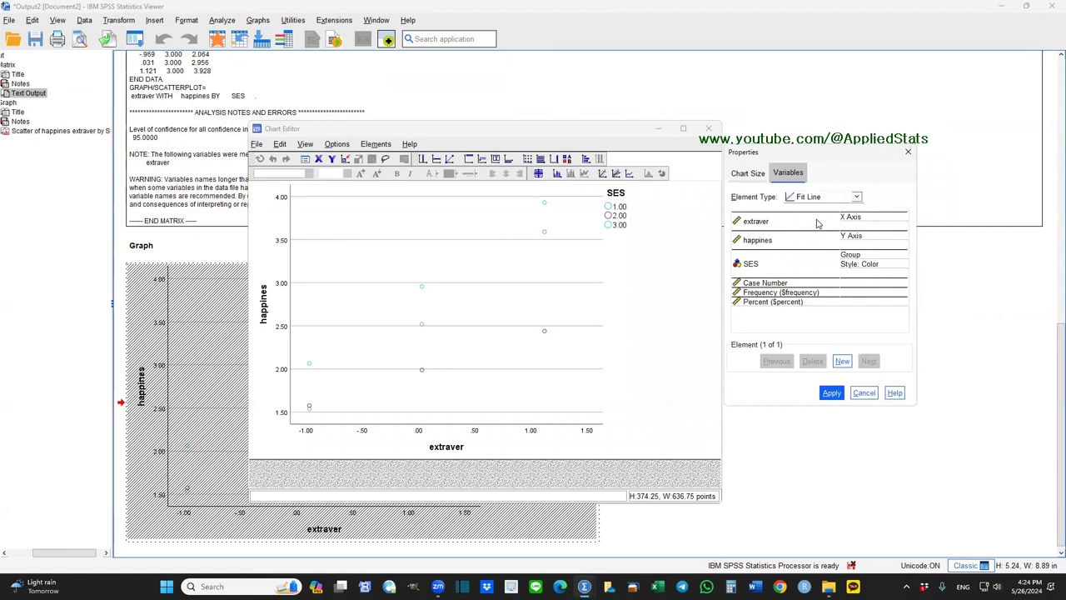
pyautogui.click(831, 395)
pyautogui.moveTo(825, 157); pyautogui.dragTo(825, 182)
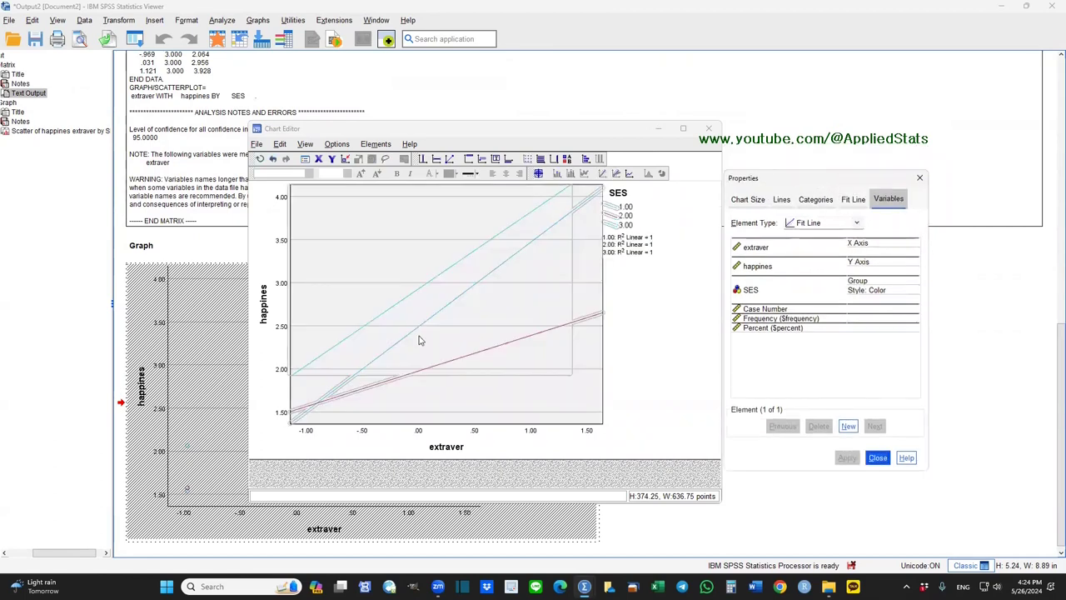